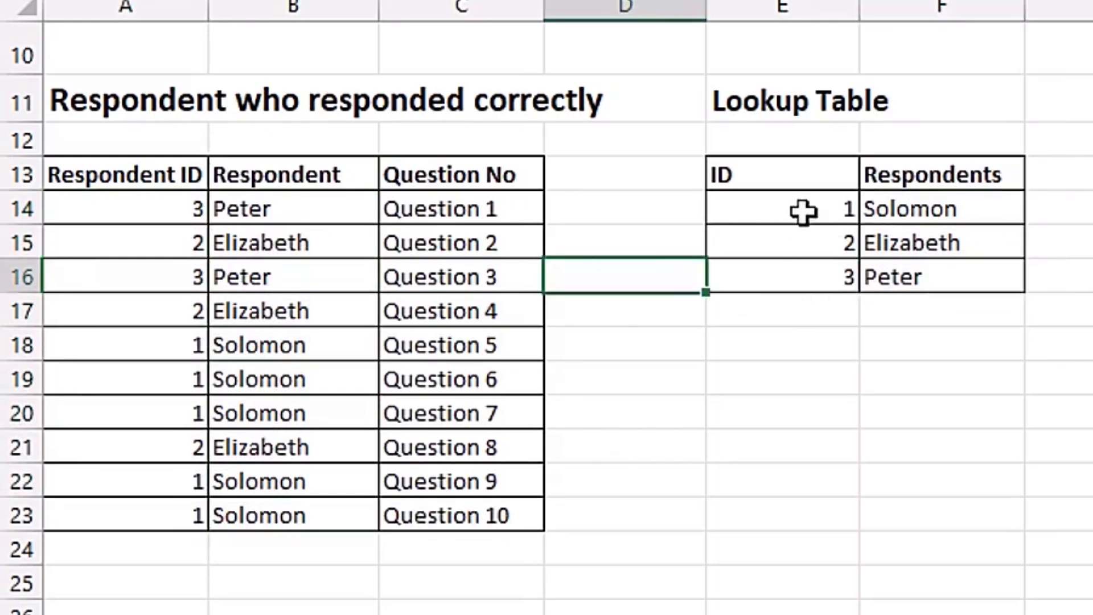
Compare the respondent and lookup tables on the VLOOKUP Function sheet with the empty Respondent column on the VLOOKUP UP Another Sheet sheet.
drag(803, 213, 1014, 279)
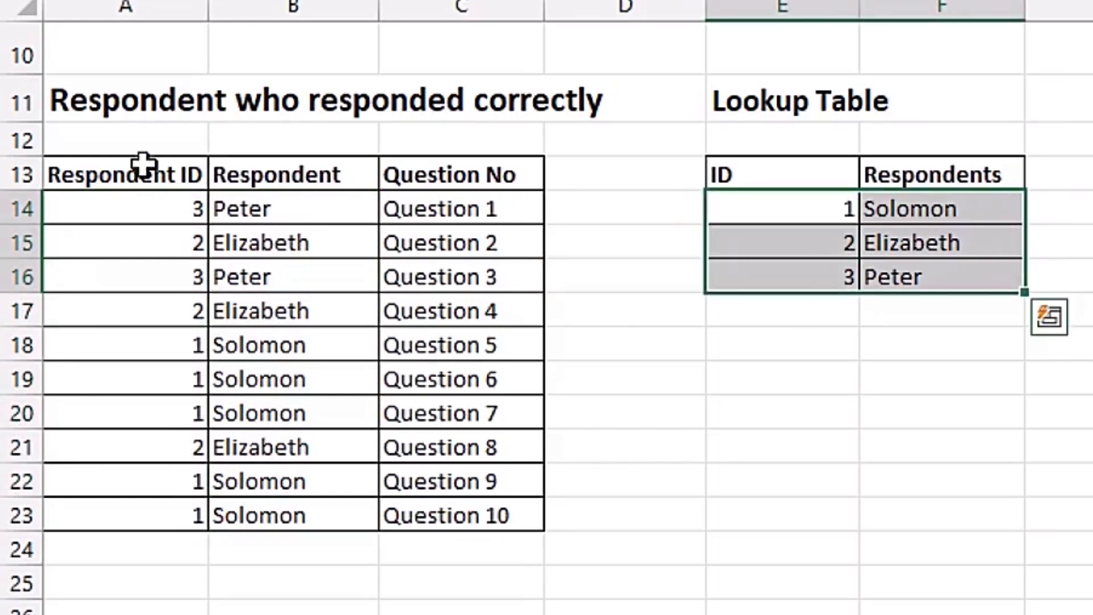
drag(161, 202, 439, 516)
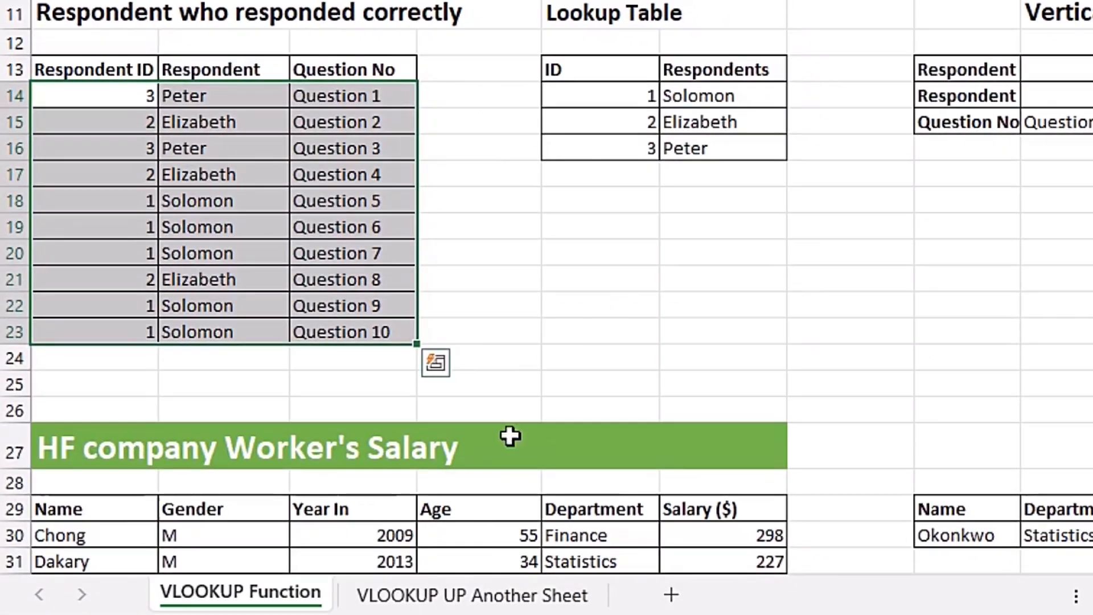
click(479, 595)
drag(112, 87, 372, 341)
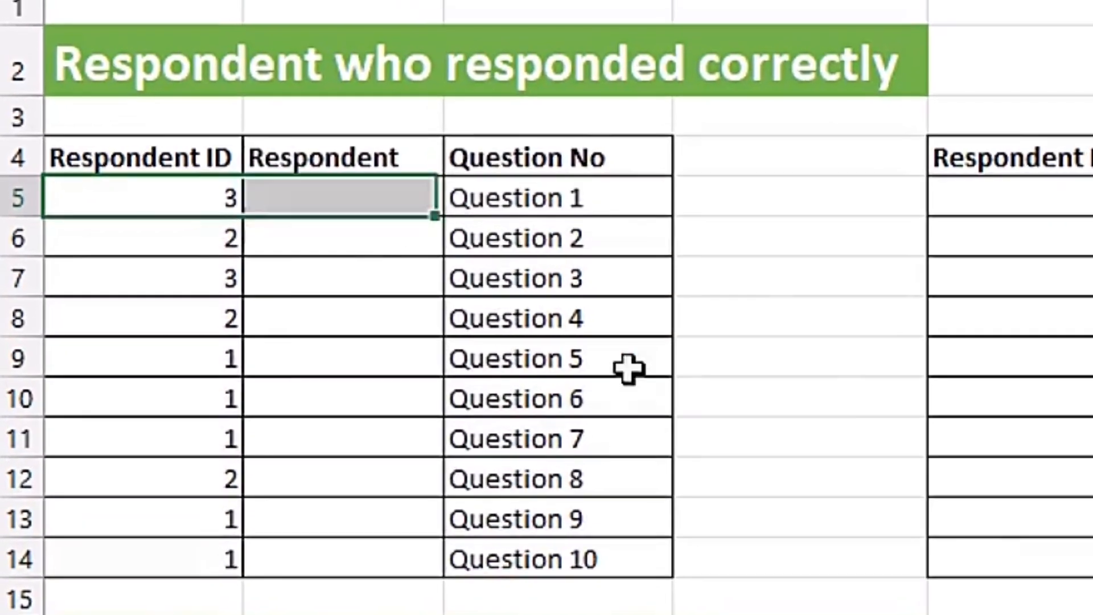
drag(578, 587, 580, 566)
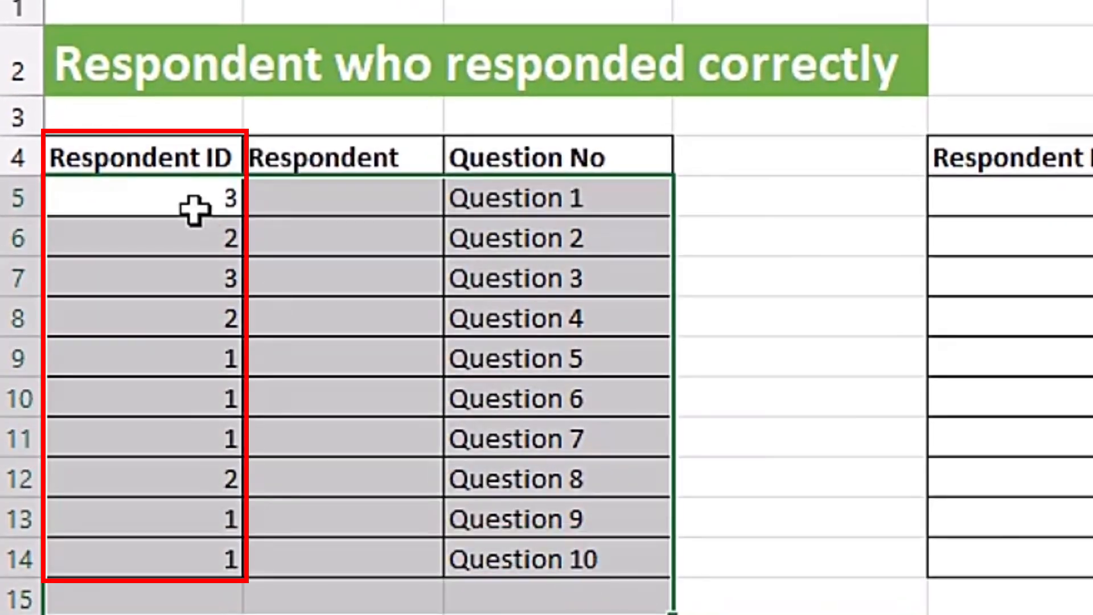
click(195, 212)
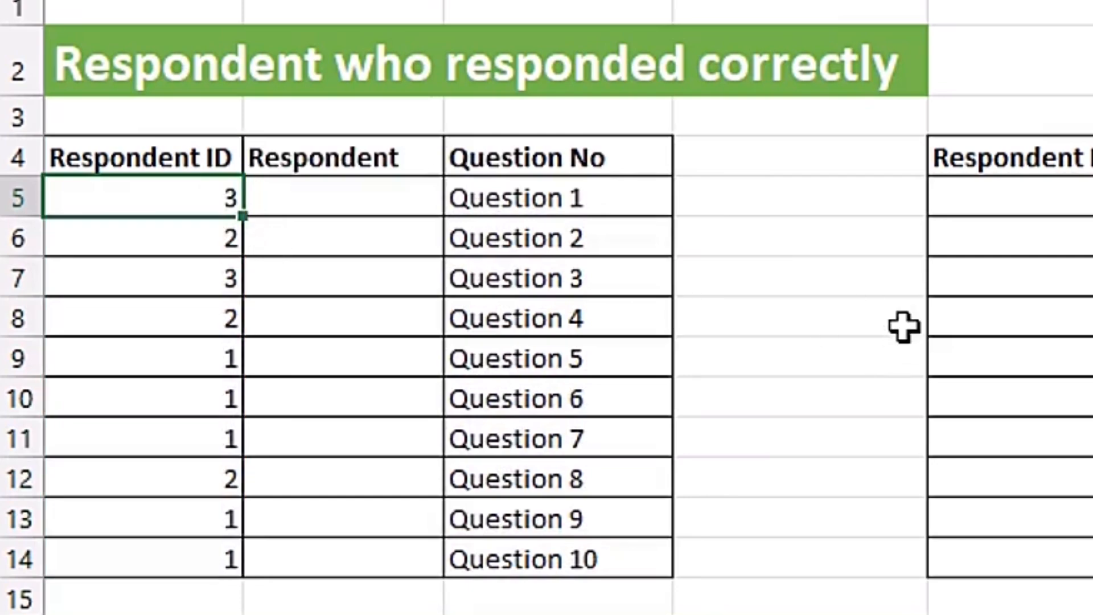
drag(363, 198, 378, 547)
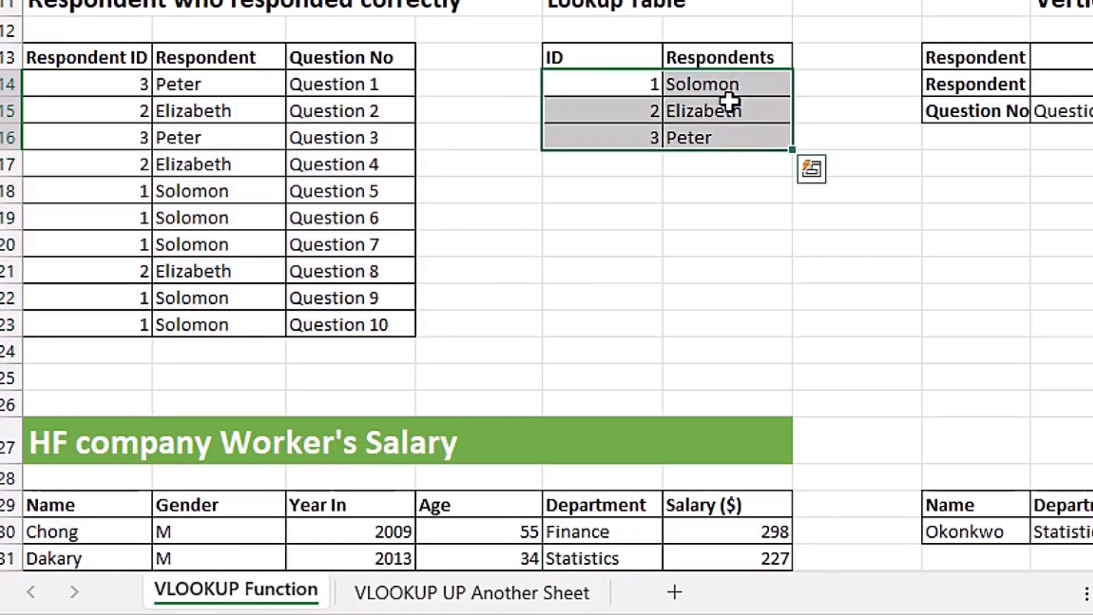
drag(725, 91, 732, 131)
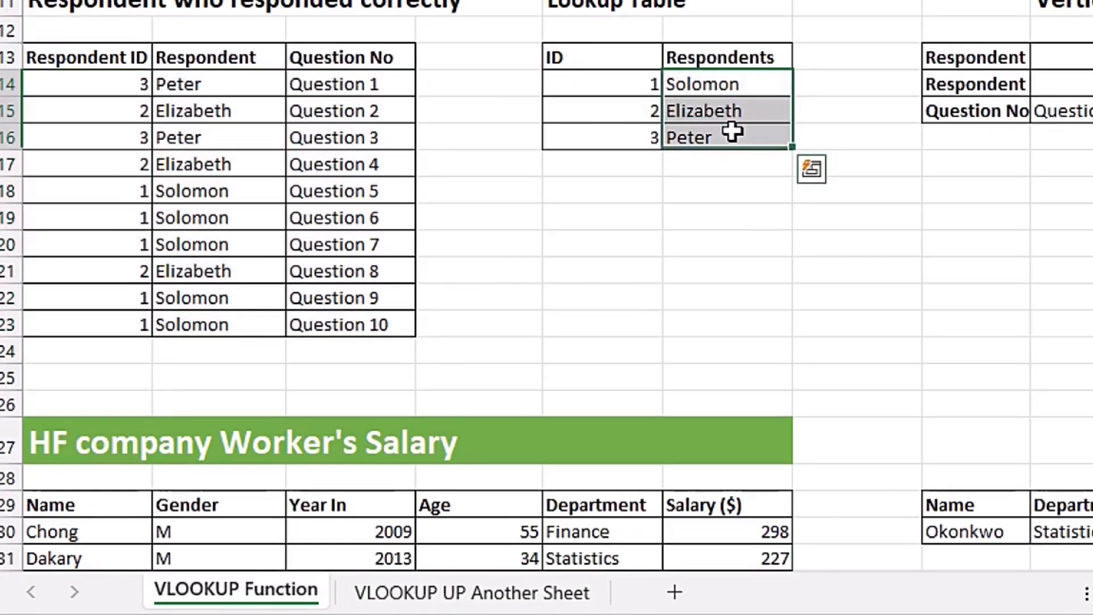
click(480, 595)
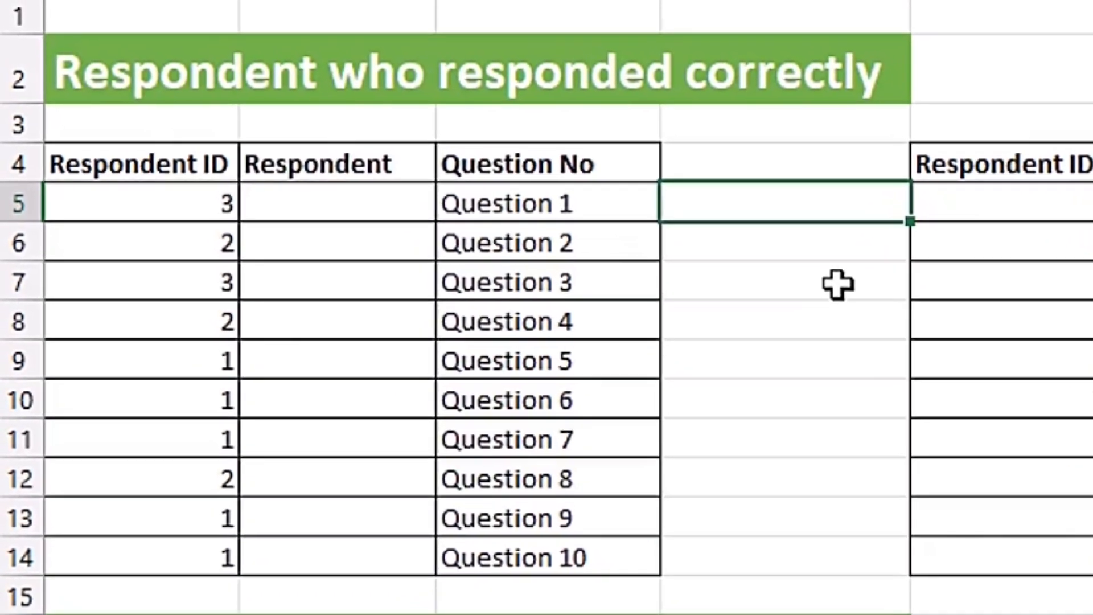
Start a VLOOKUP formula in cell B5, using the respondent ID in A5 as the lookup value.
click(367, 201)
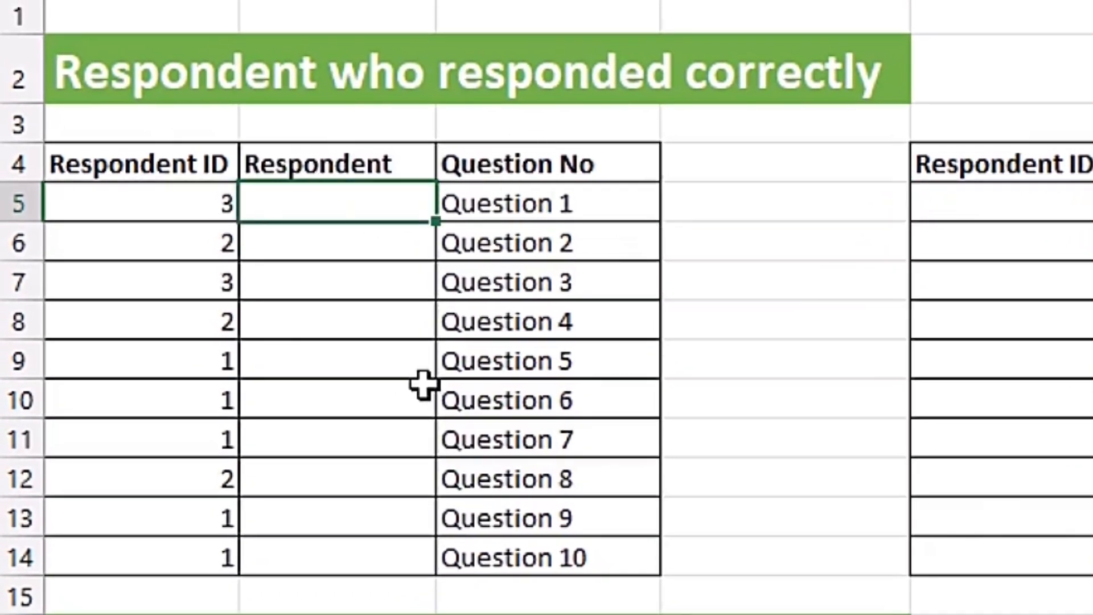
text(=)
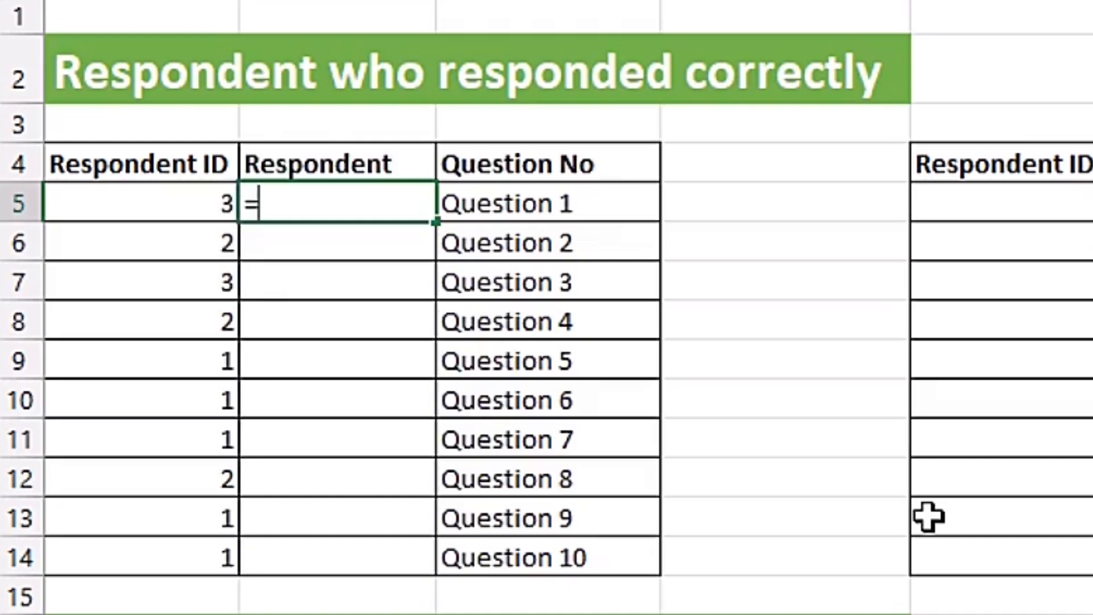
text(vl)
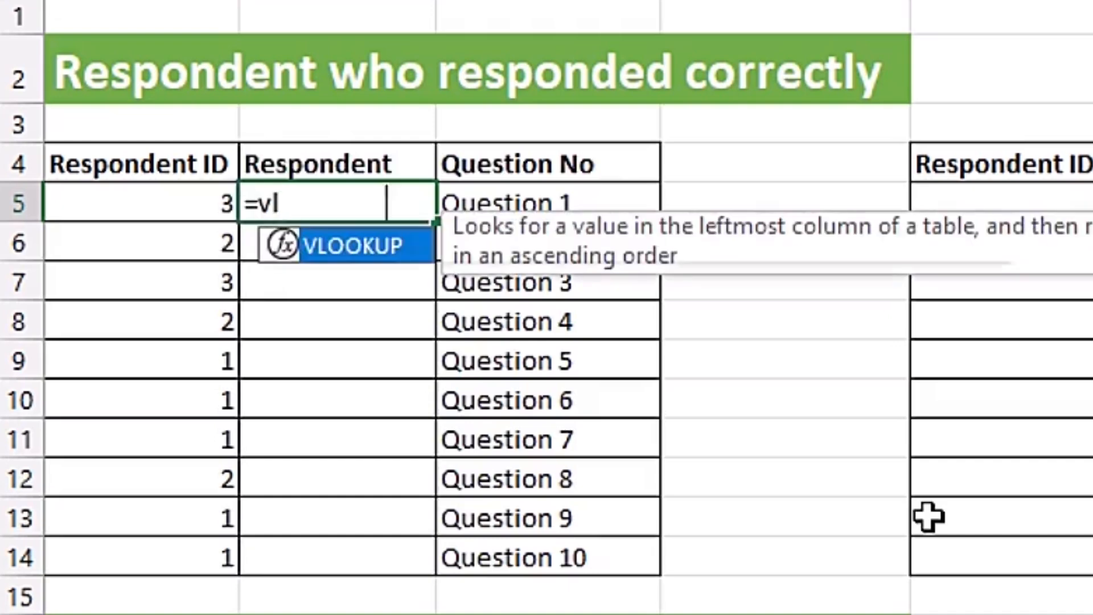
key(Tab)
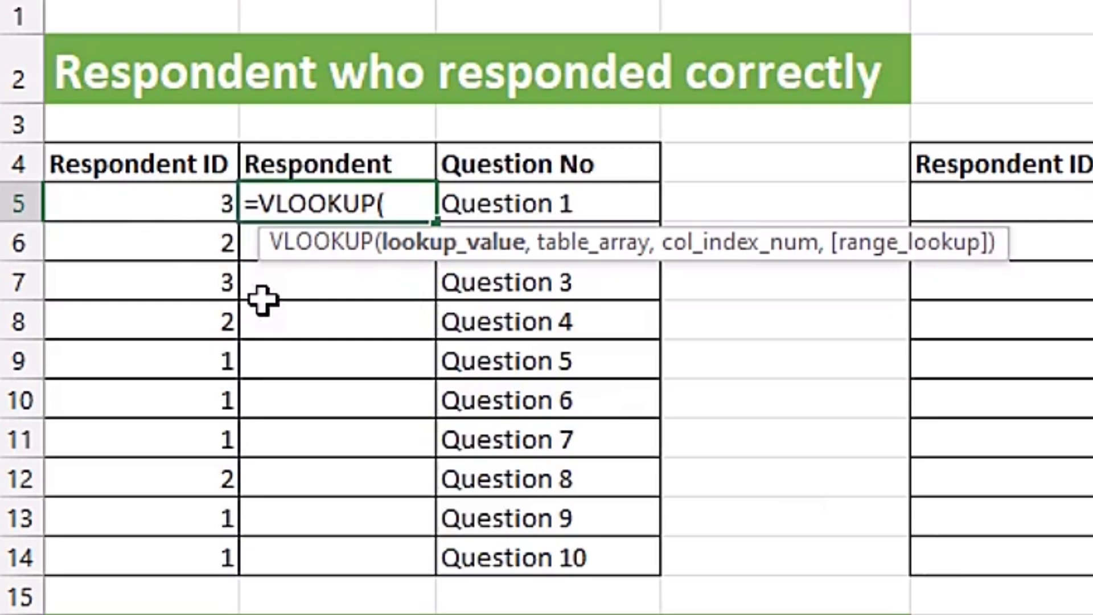
click(139, 205)
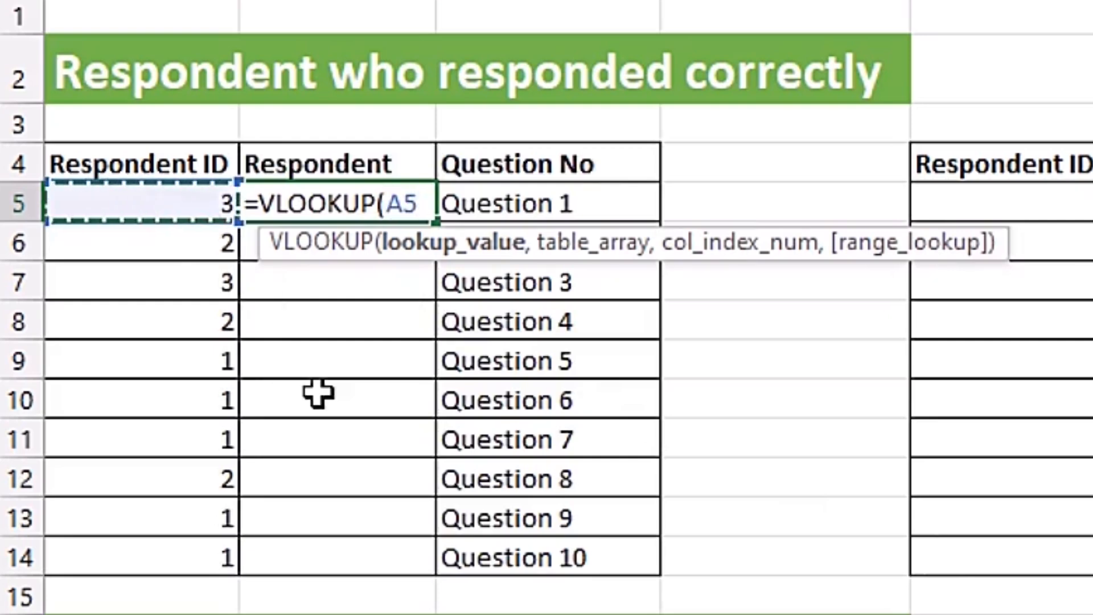
text(,)
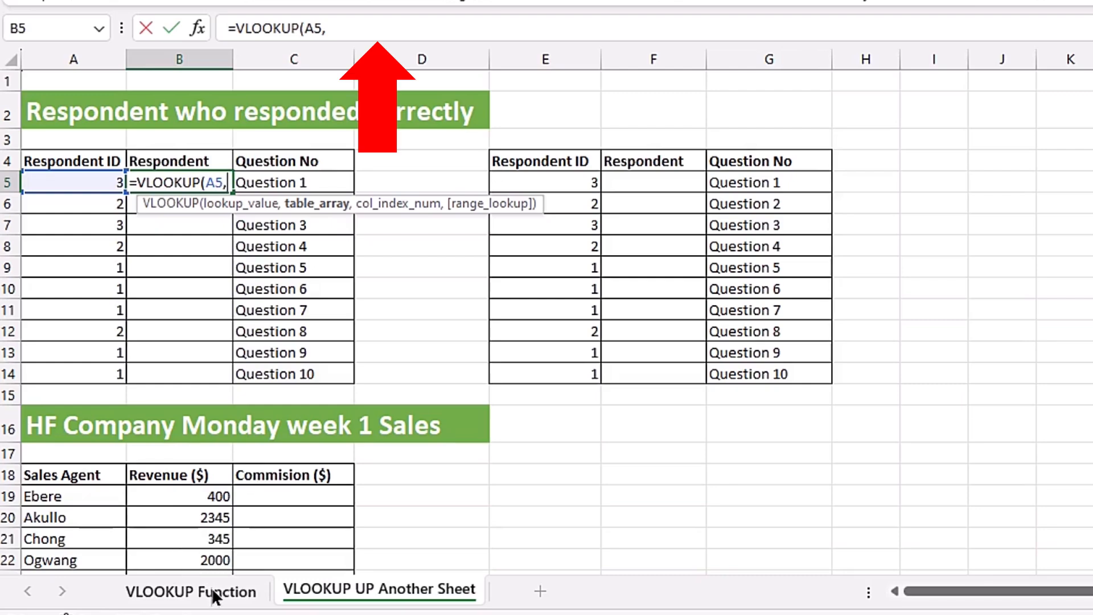
Set the table array to the lookup table E14:F16 on the VLOOKUP Function sheet, with absolute references.
click(215, 595)
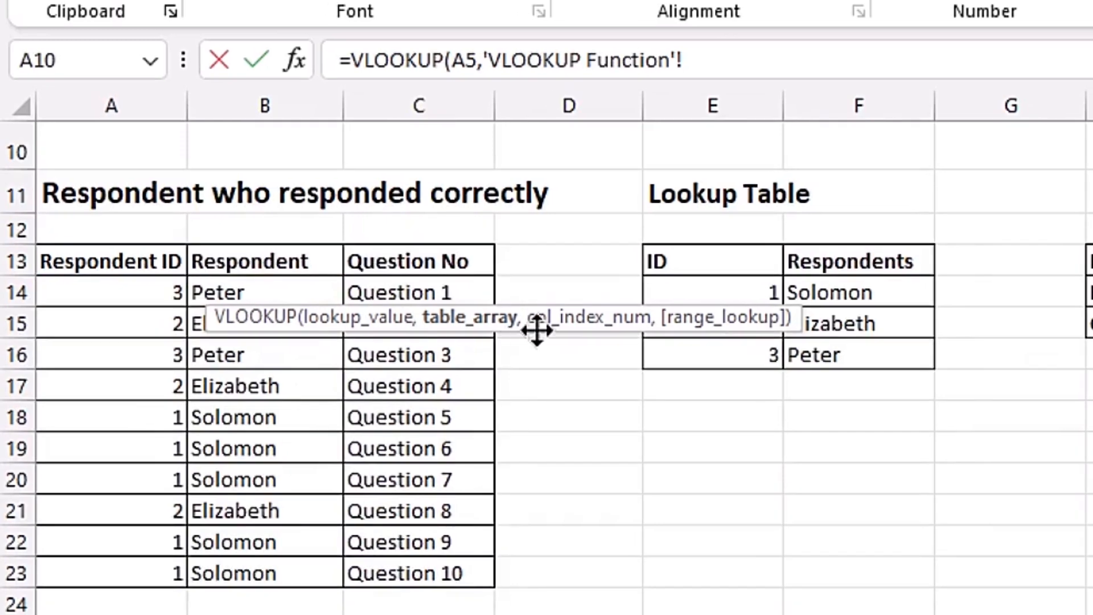
drag(542, 325, 544, 233)
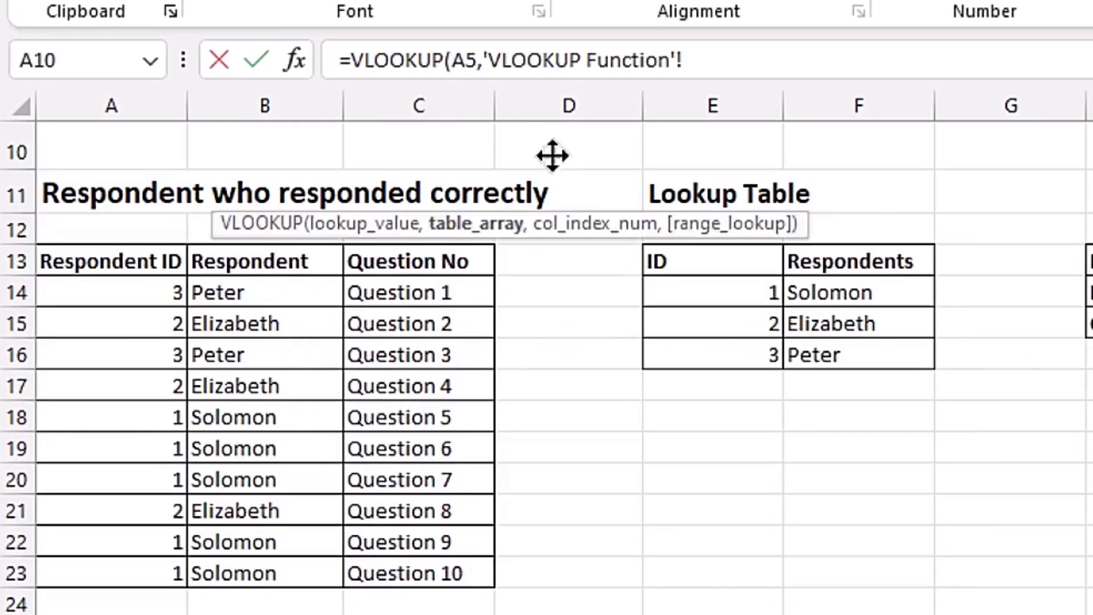
drag(552, 155, 552, 146)
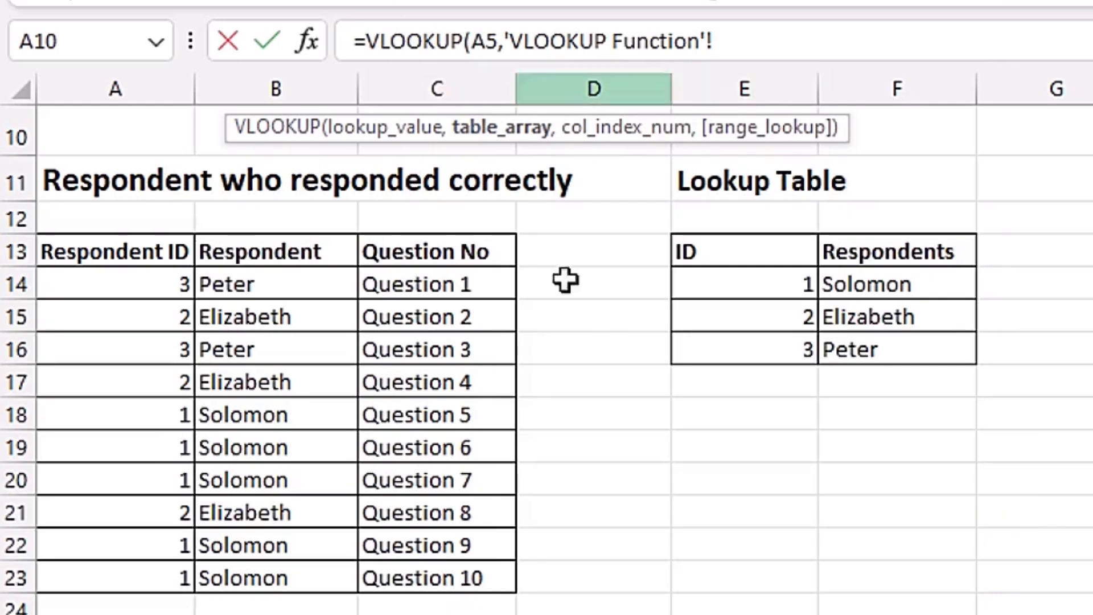
drag(786, 283, 830, 349)
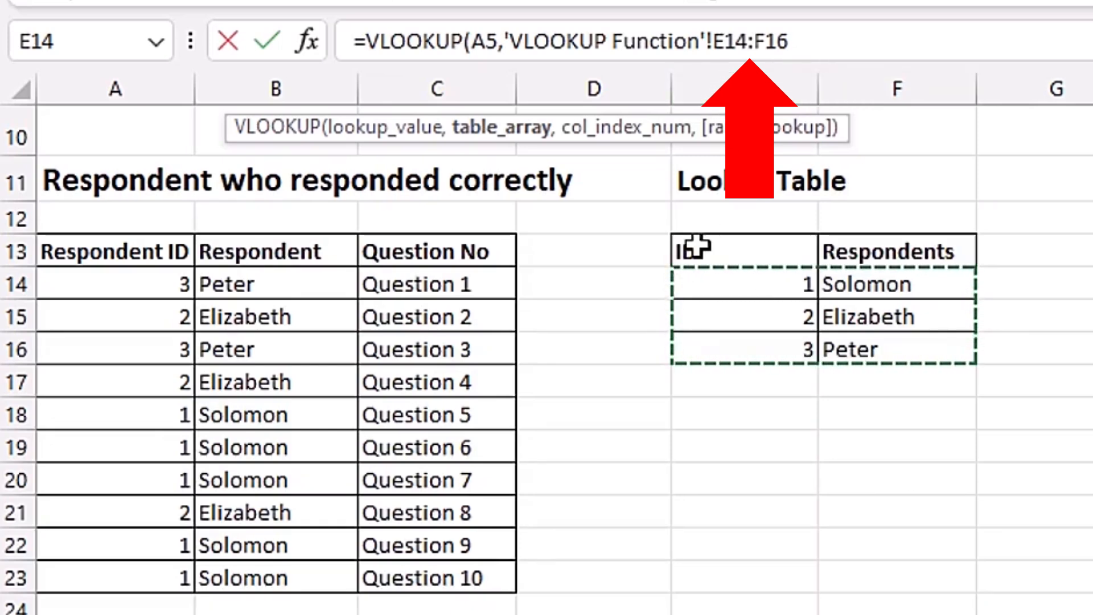
key(F4)
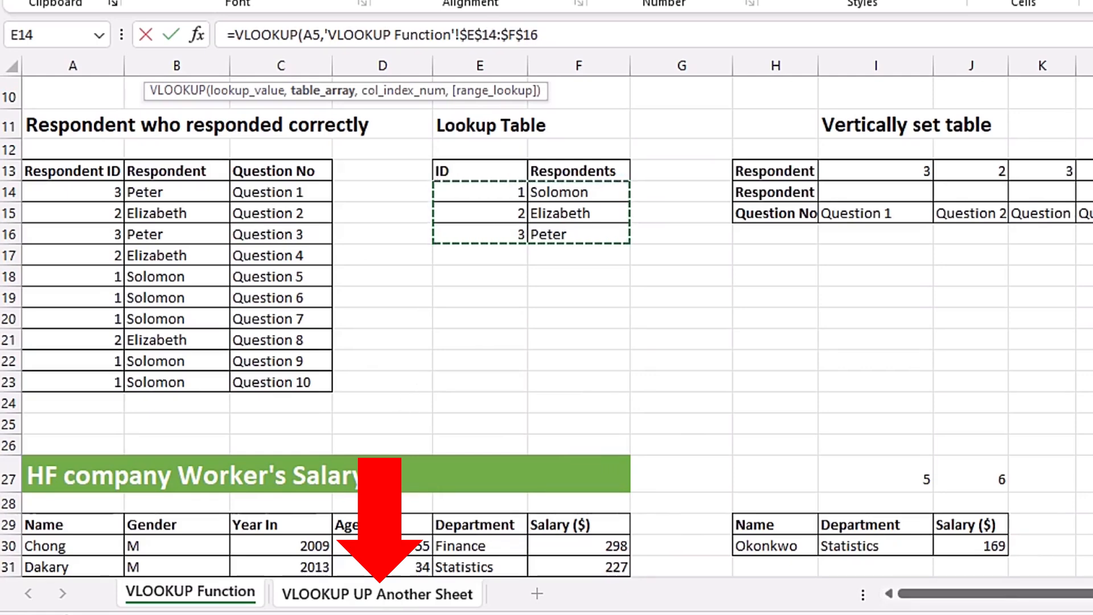
Return to the VLOOKUP UP Another Sheet sheet and correct the formula's table array to 'VLOOKUP Function'!$E$14:$F$16.
click(376, 595)
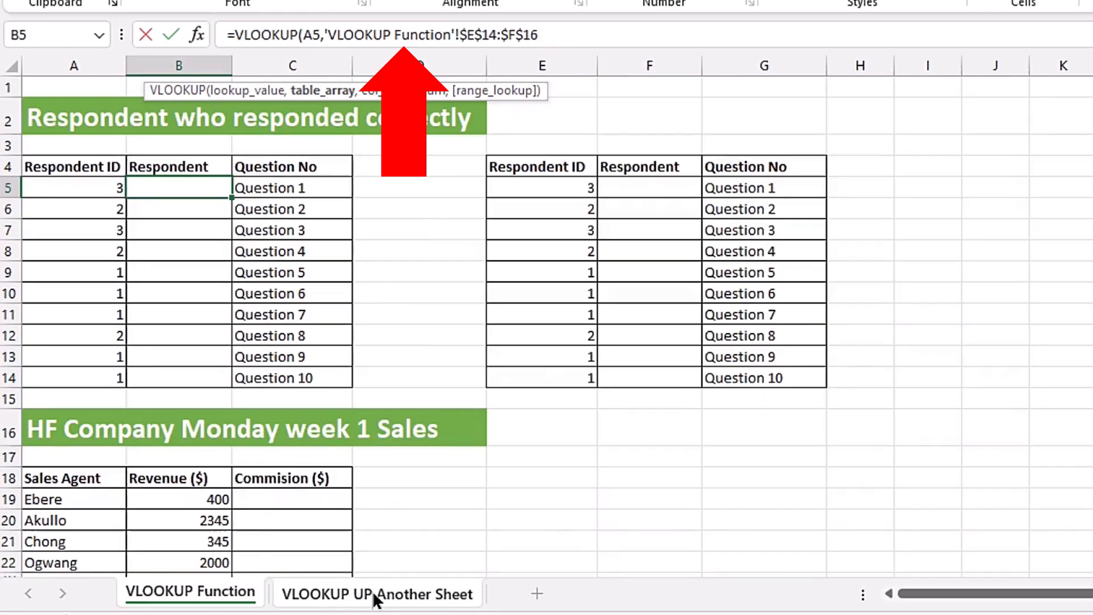
click(376, 595)
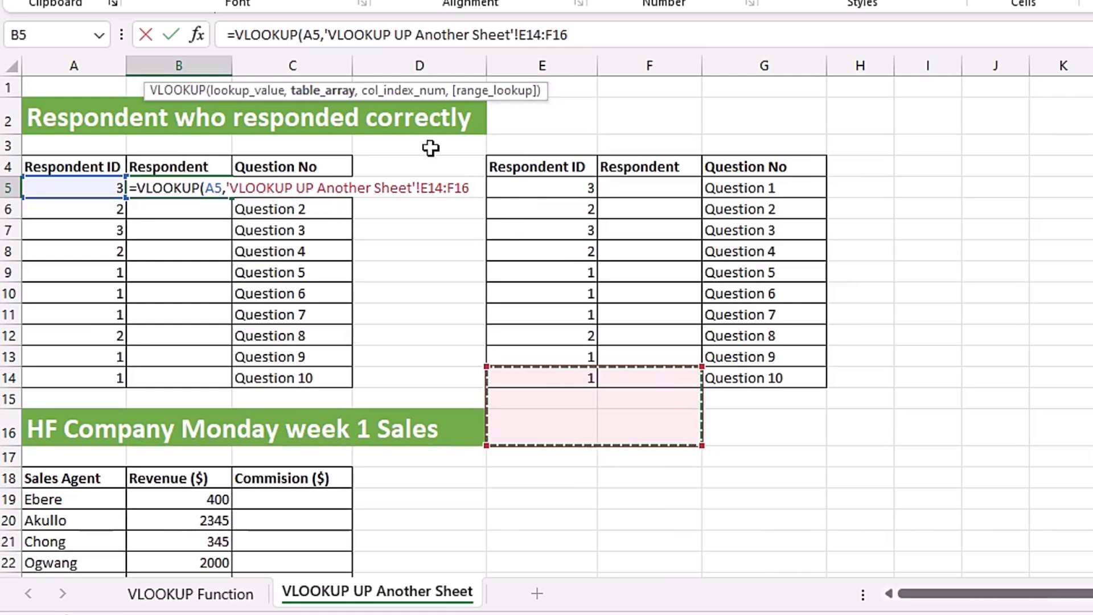
click(508, 36)
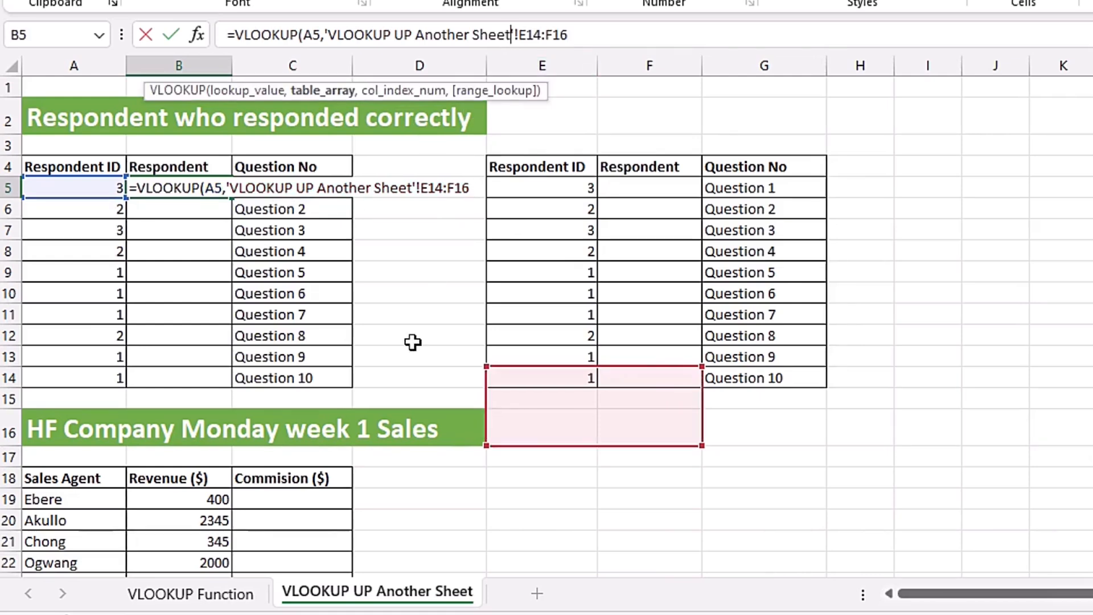
key(BackSpace)
key(BackSpace)
key(BackSpace)
key(BackSpace)
key(BackSpace)
key(BackSpace)
key(BackSpace)
key(BackSpace)
key(BackSpace)
key(BackSpace)
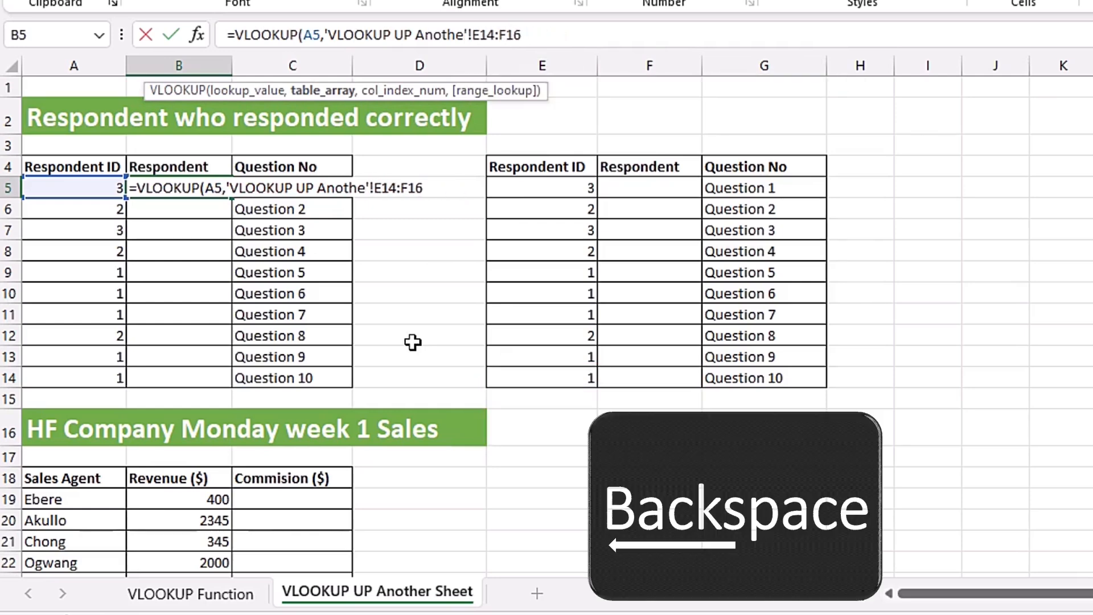
key(BackSpace)
key(BackSpace)
key(BackSpace)
key(BackSpace)
key(BackSpace)
key(BackSpace)
key(BackSpace)
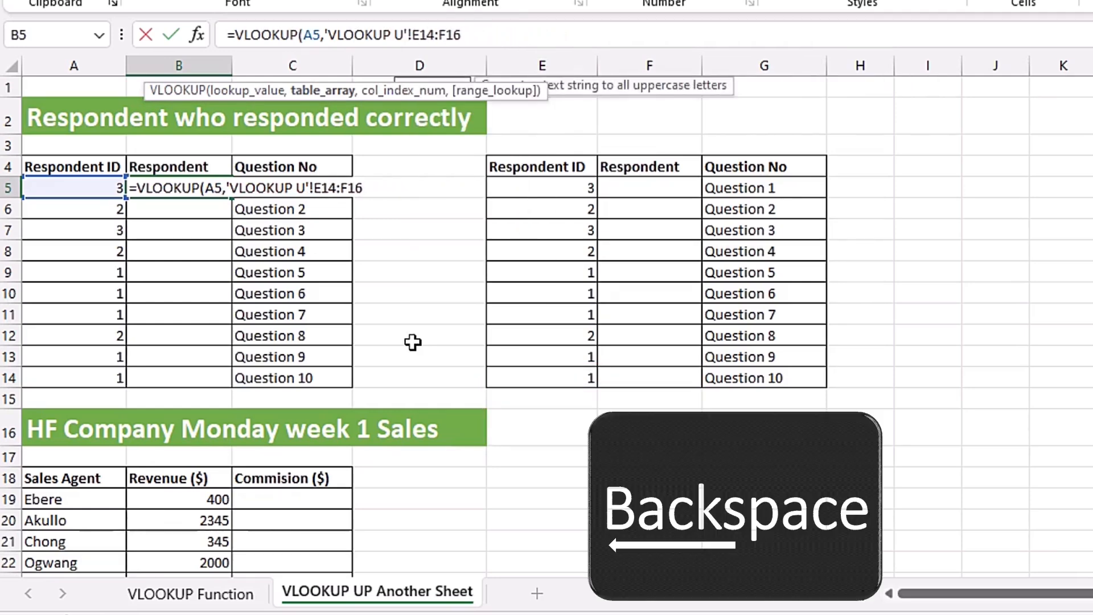
text(Function)
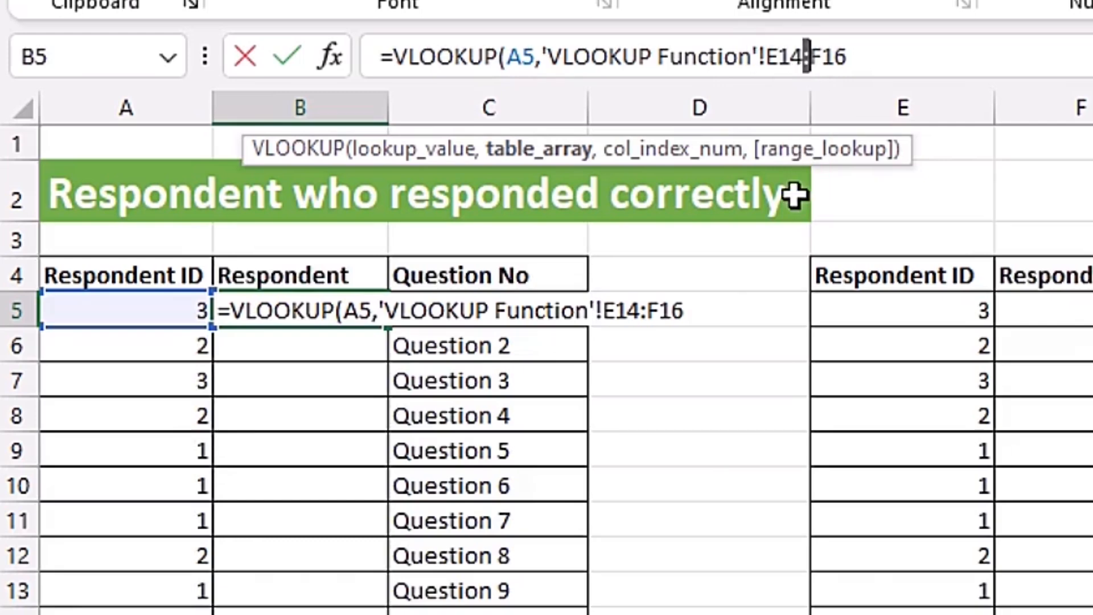
key(F4)
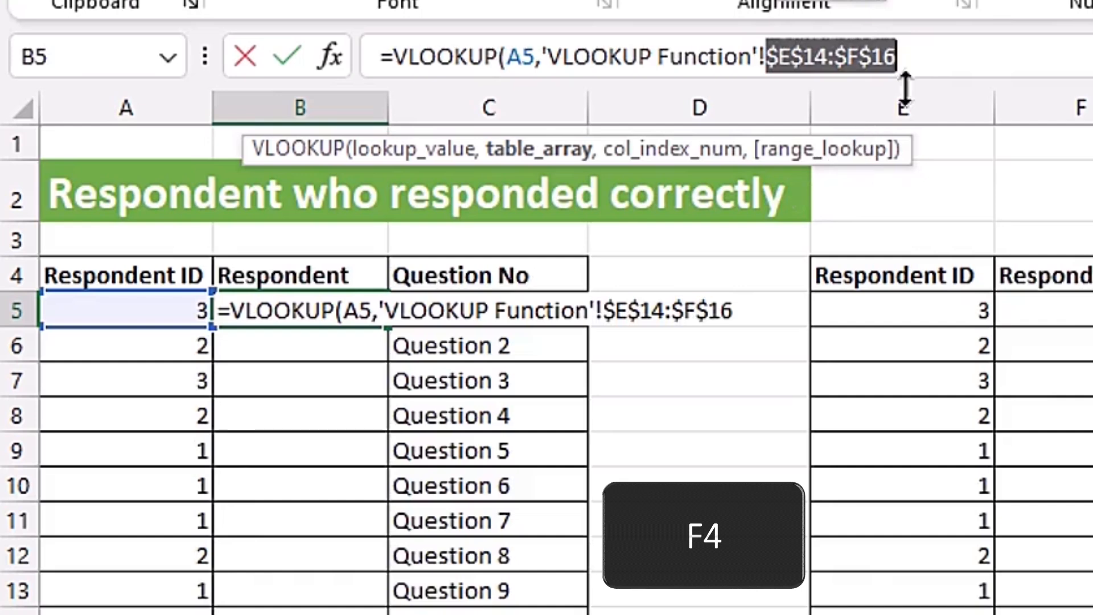
click(918, 43)
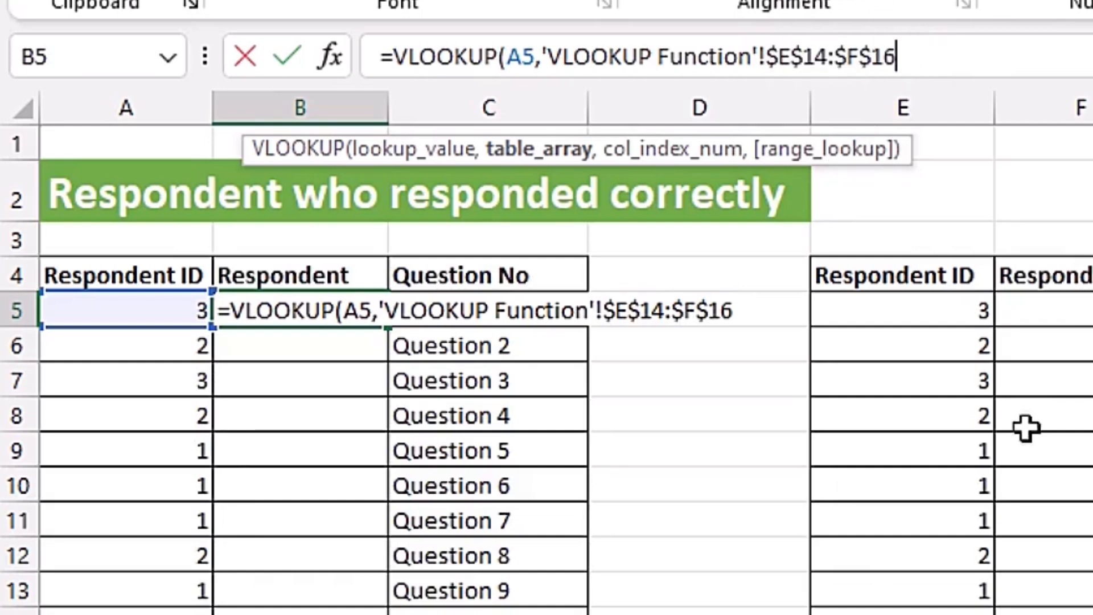
Complete the B5 formula with column index 2 and exact match FALSE, and fill it down to B14.
text(,)
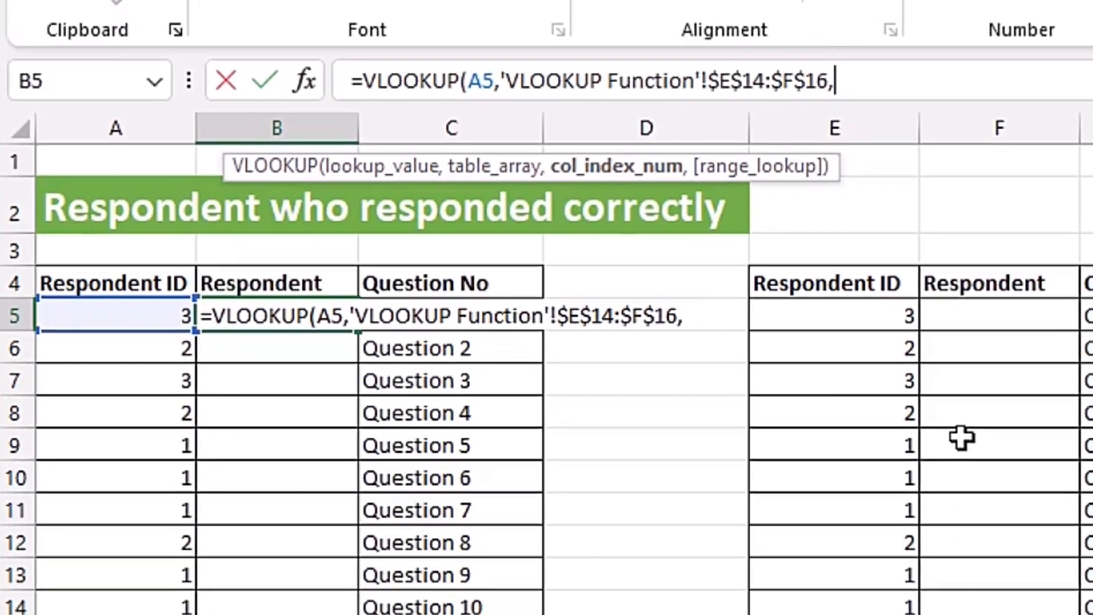
text(2)
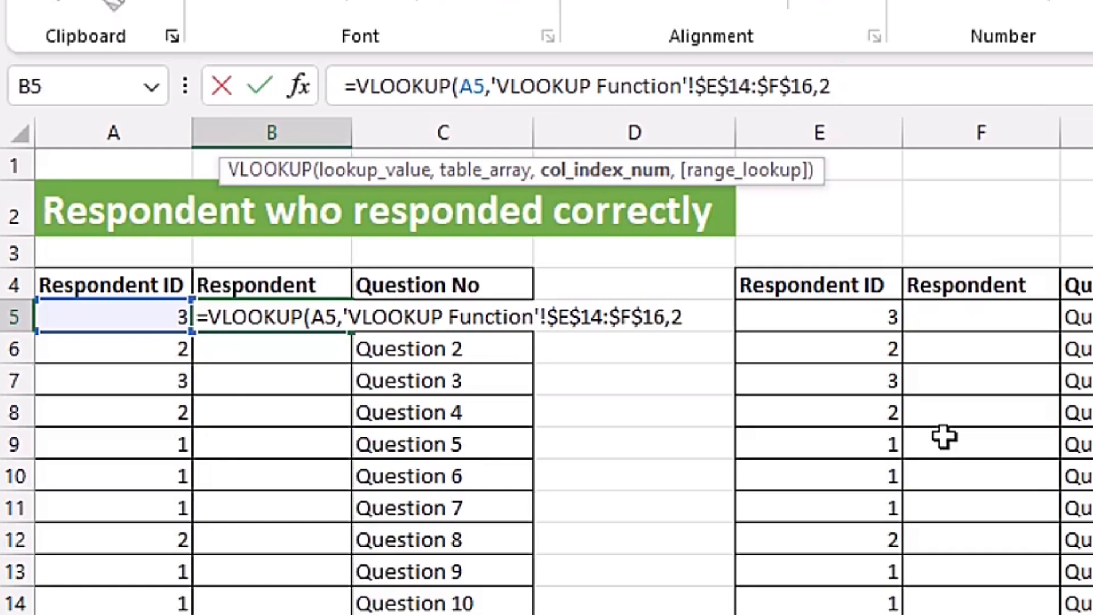
text(,)
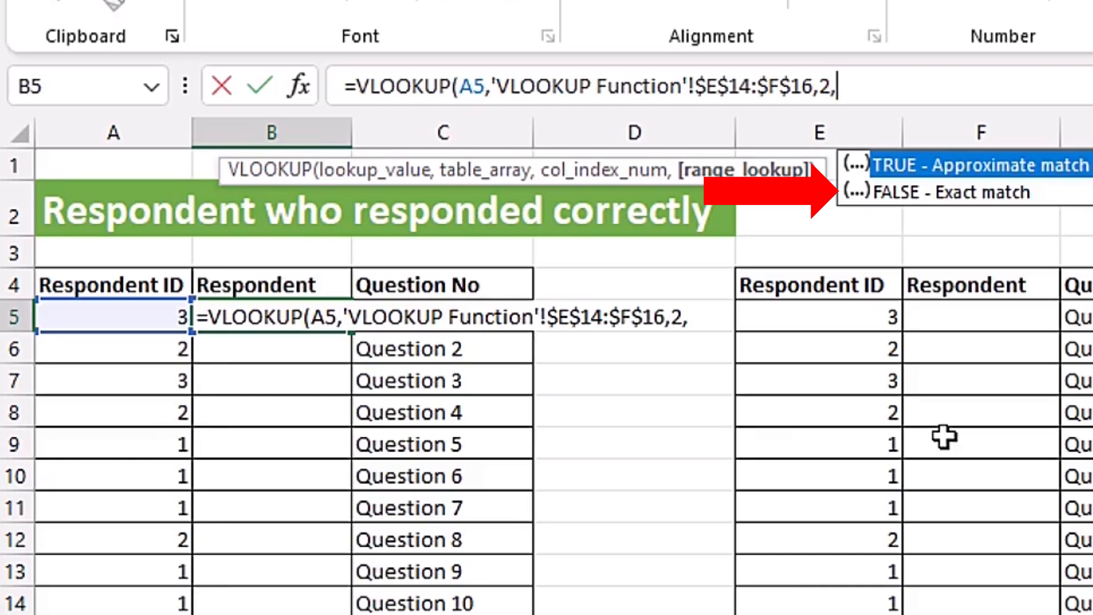
key(Down)
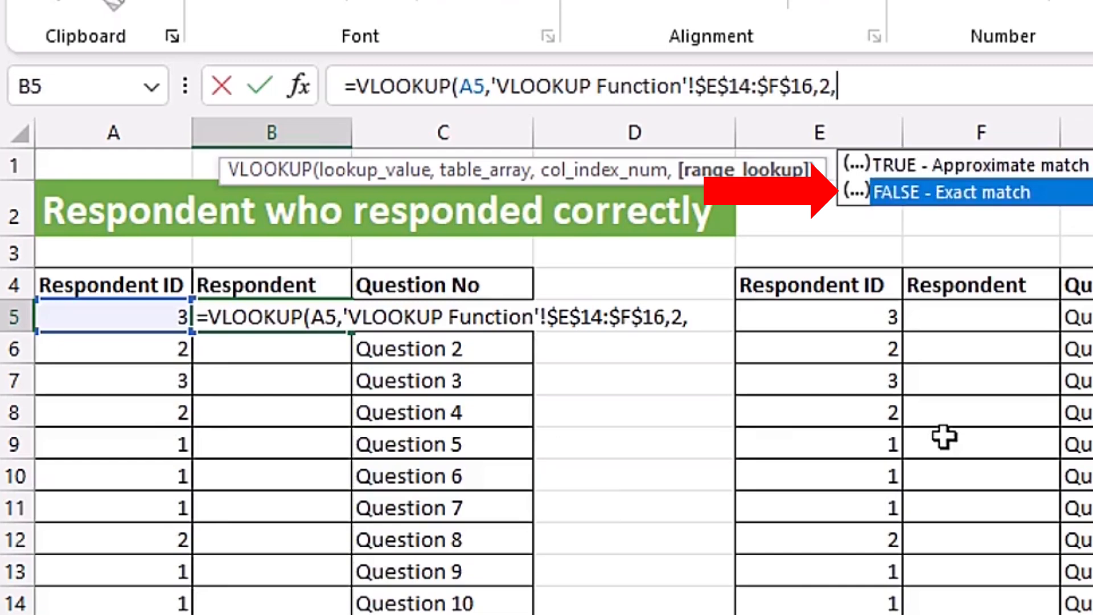
key(Tab)
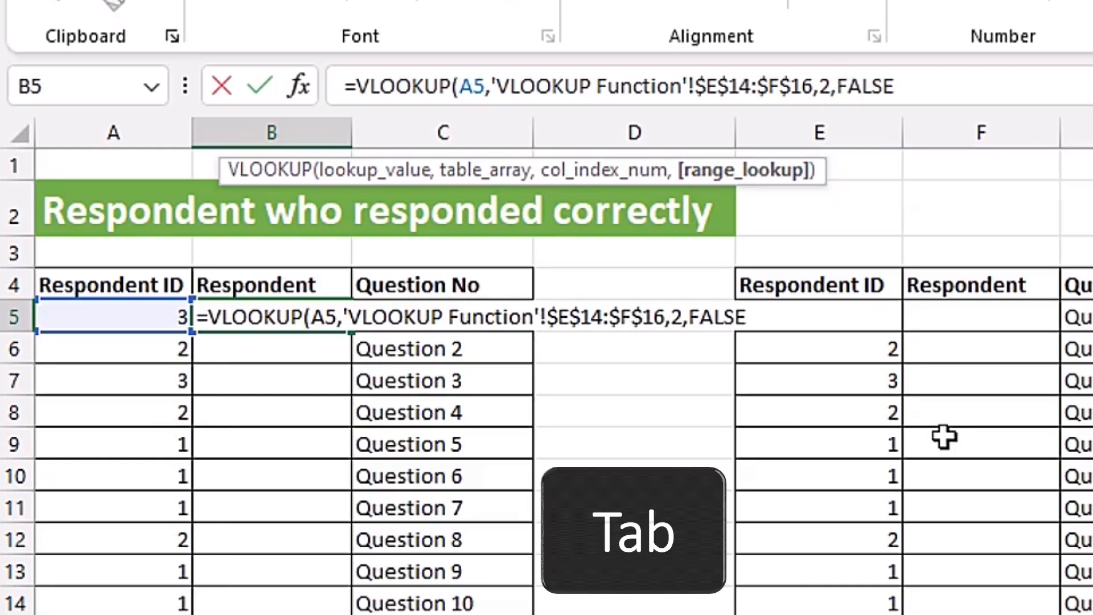
text())
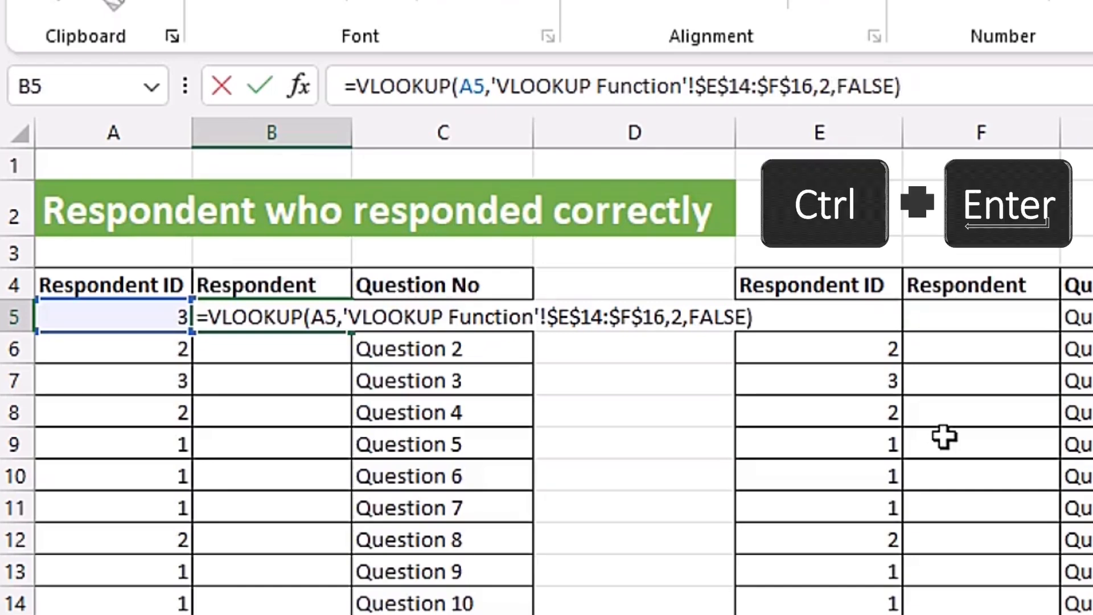
key(ctrl+Return)
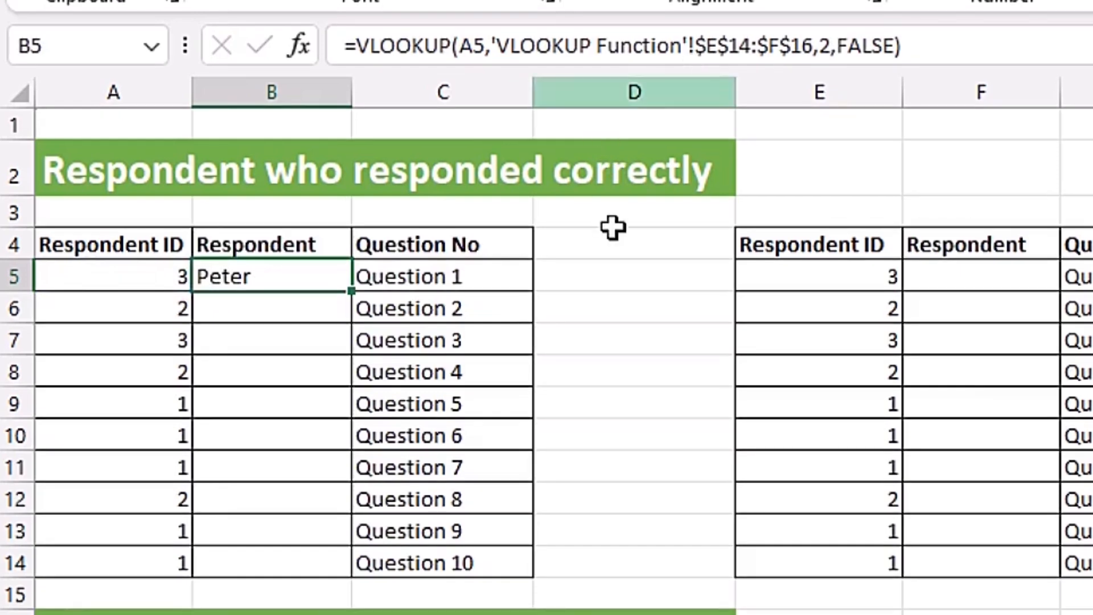
drag(353, 289, 348, 569)
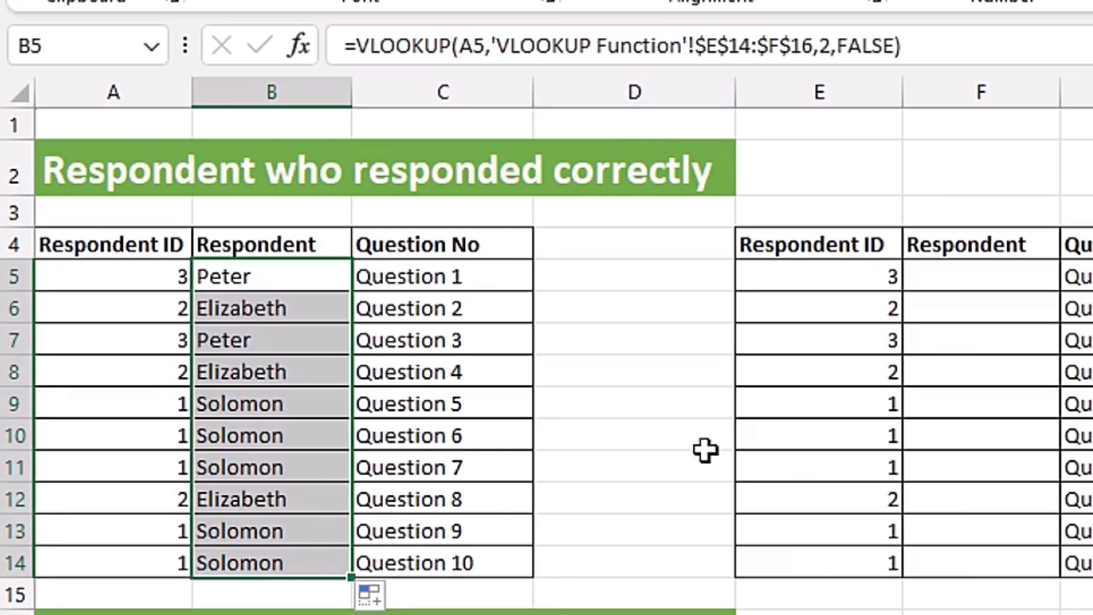
Undo the fill and the B5 formula, and restart a VLOOKUP in B5 with A5 as the lookup value.
key(ctrl+z)
key(ctrl+z)
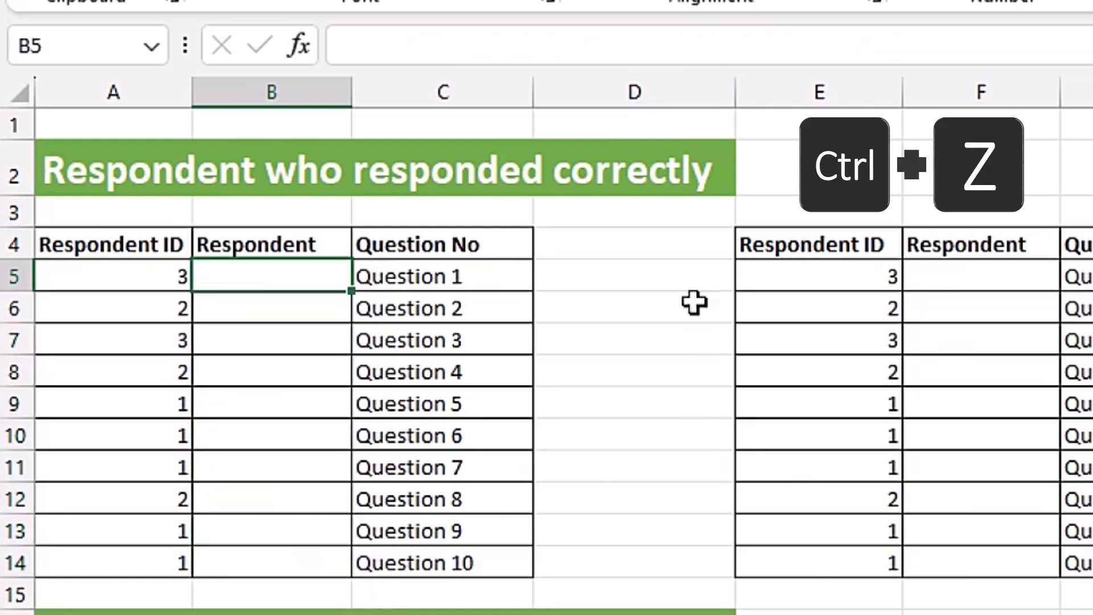
text(=)
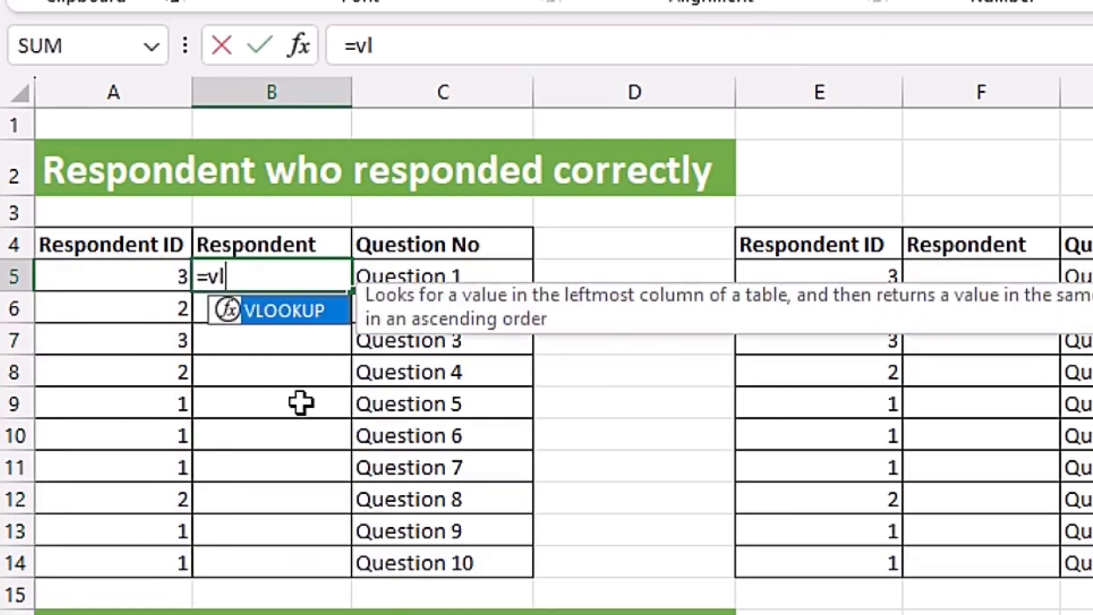
text(vl)
key(Tab)
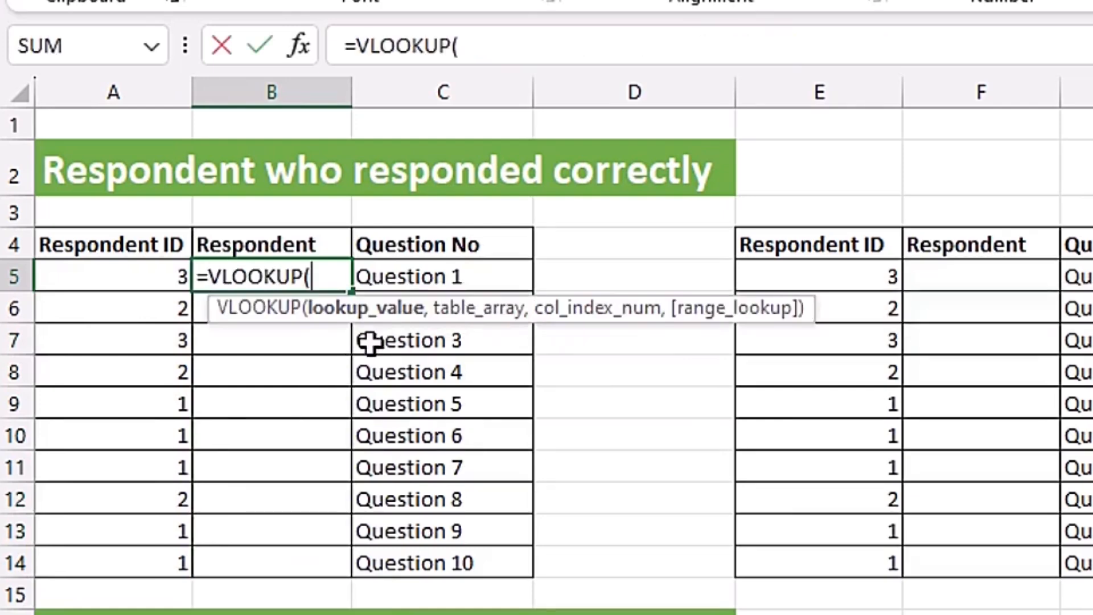
click(113, 280)
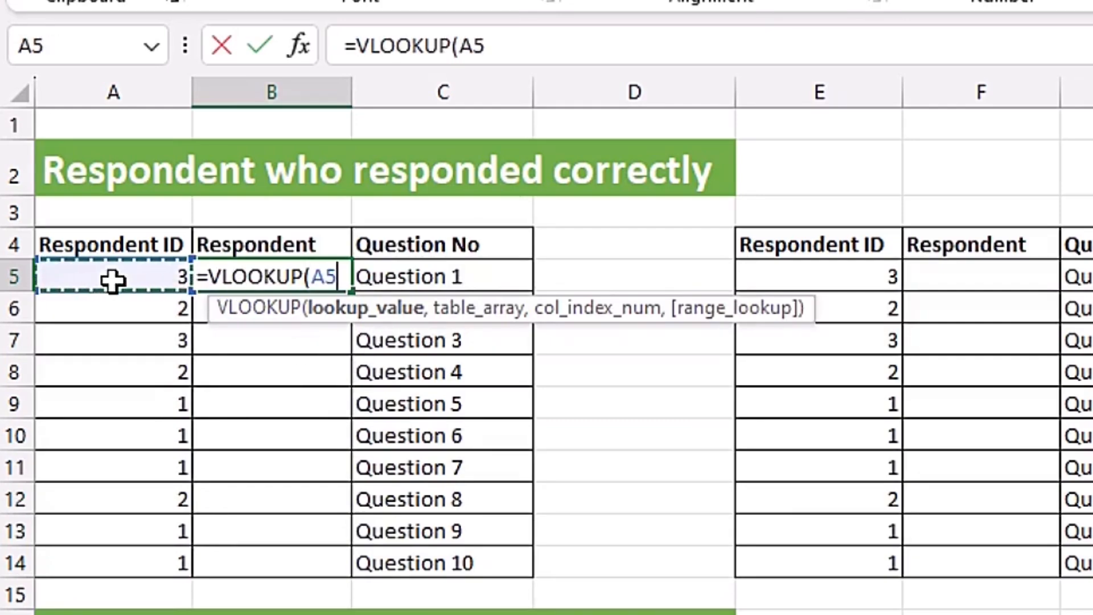
text(,)
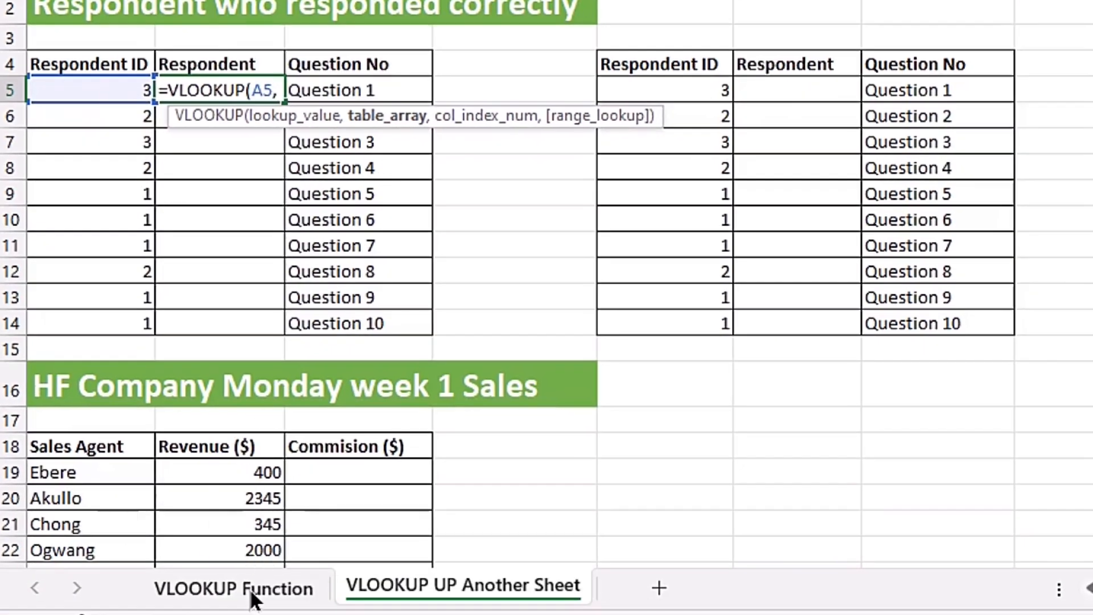
Set the table array to E14:F16 on the VLOOKUP Function sheet as an absolute reference, and move the function hint off the table.
click(252, 592)
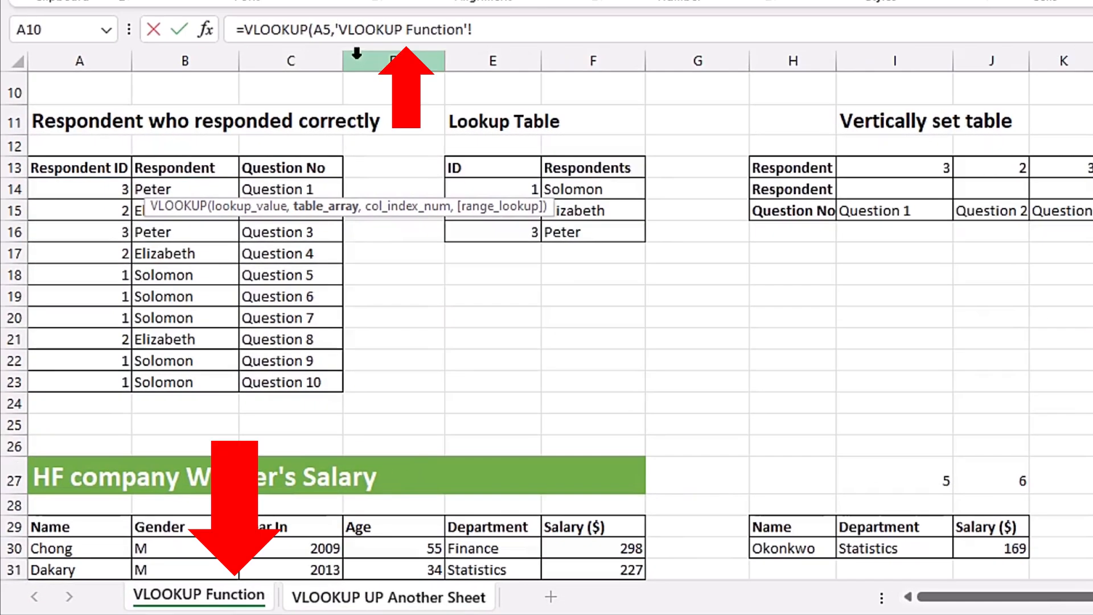
drag(488, 191, 585, 232)
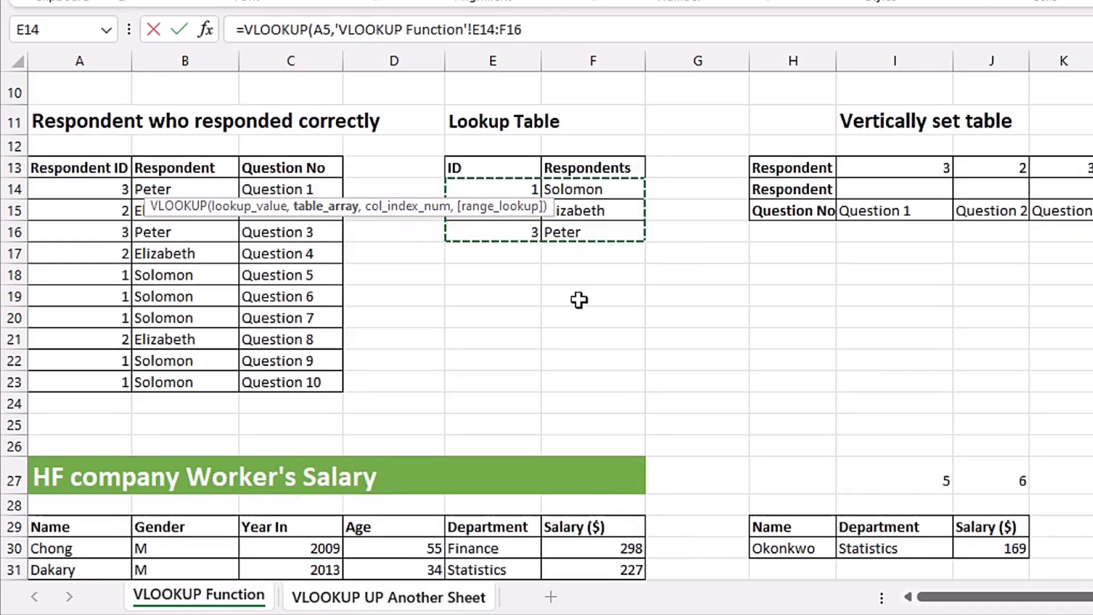
key(F4)
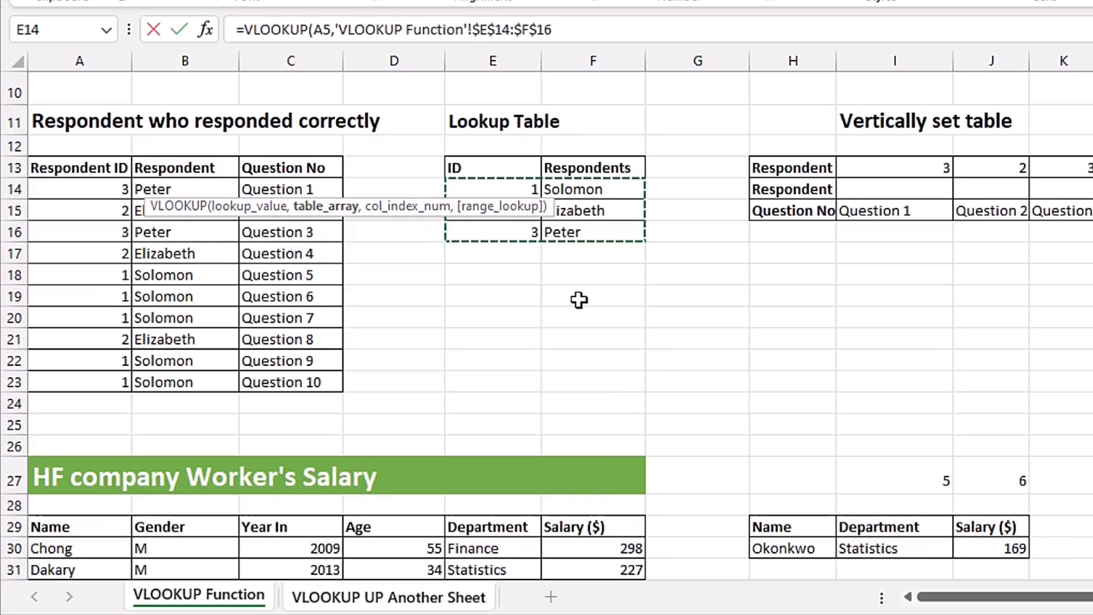
drag(409, 209, 410, 90)
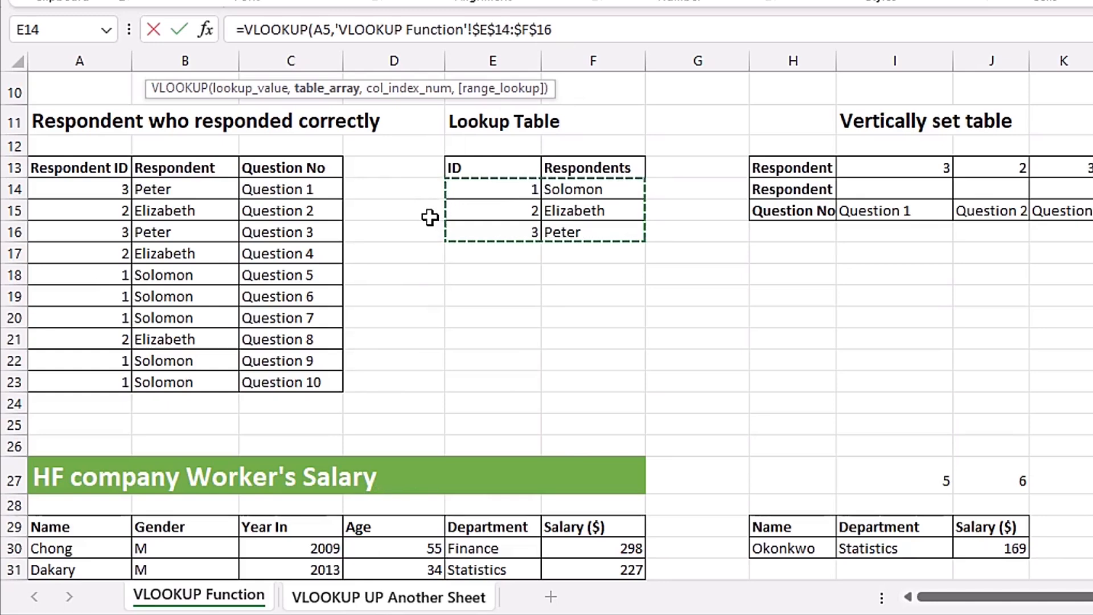
text(,)
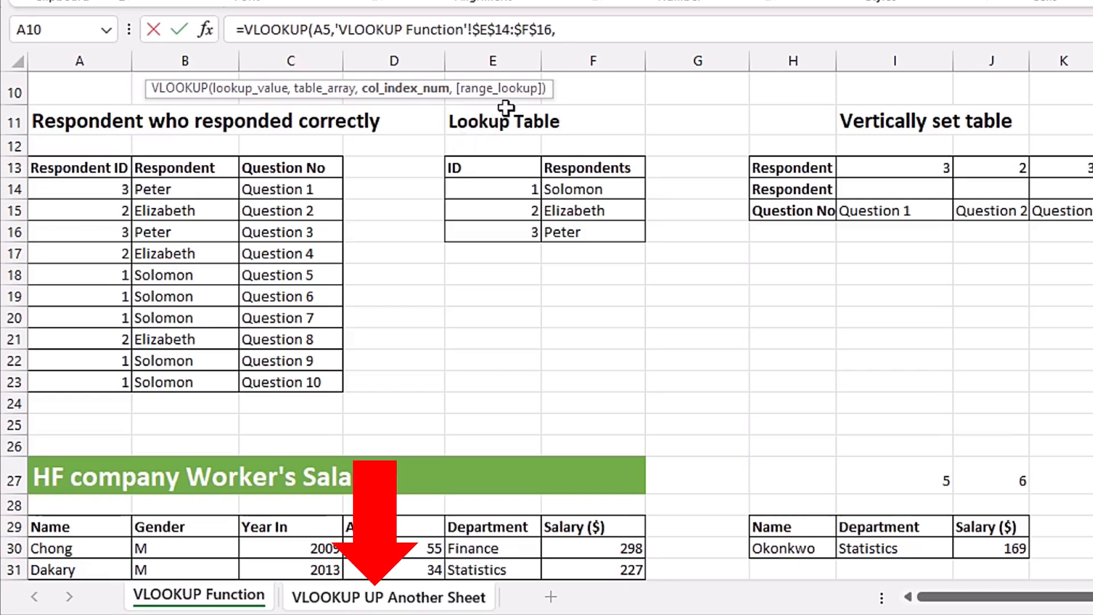
Return to the VLOOKUP UP Another Sheet sheet and remove the stray sheet reference after $F$16, in the column index argument of the formula.
click(385, 598)
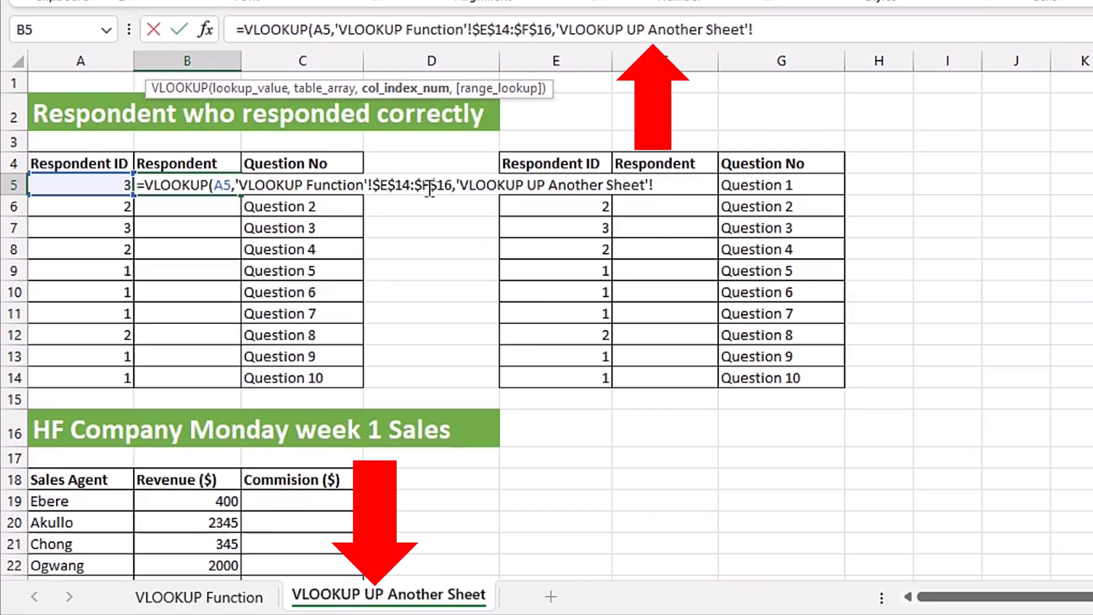
click(775, 27)
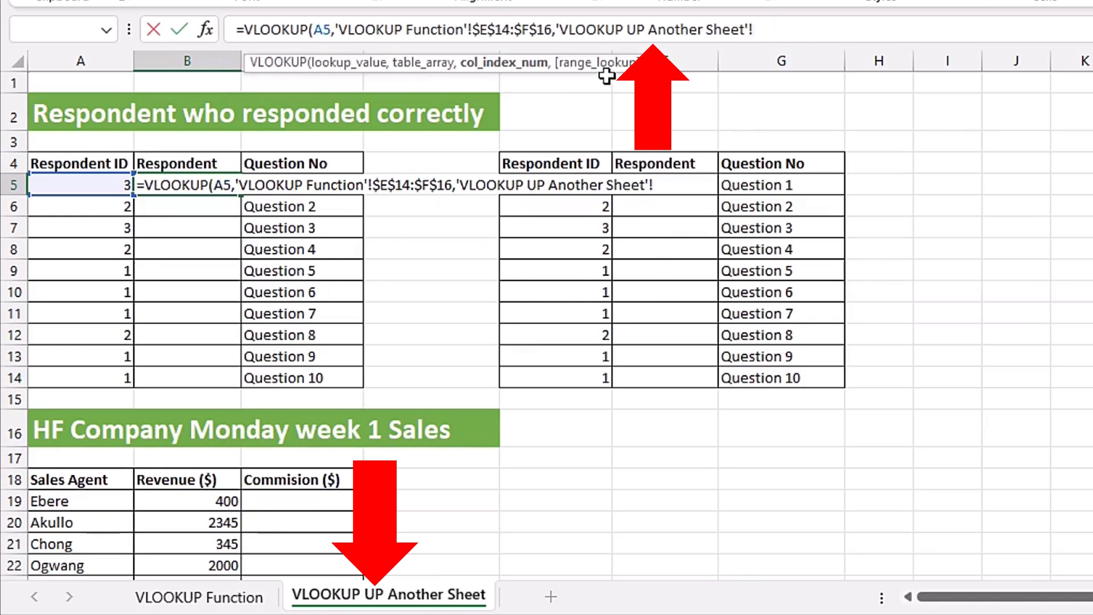
text(2)
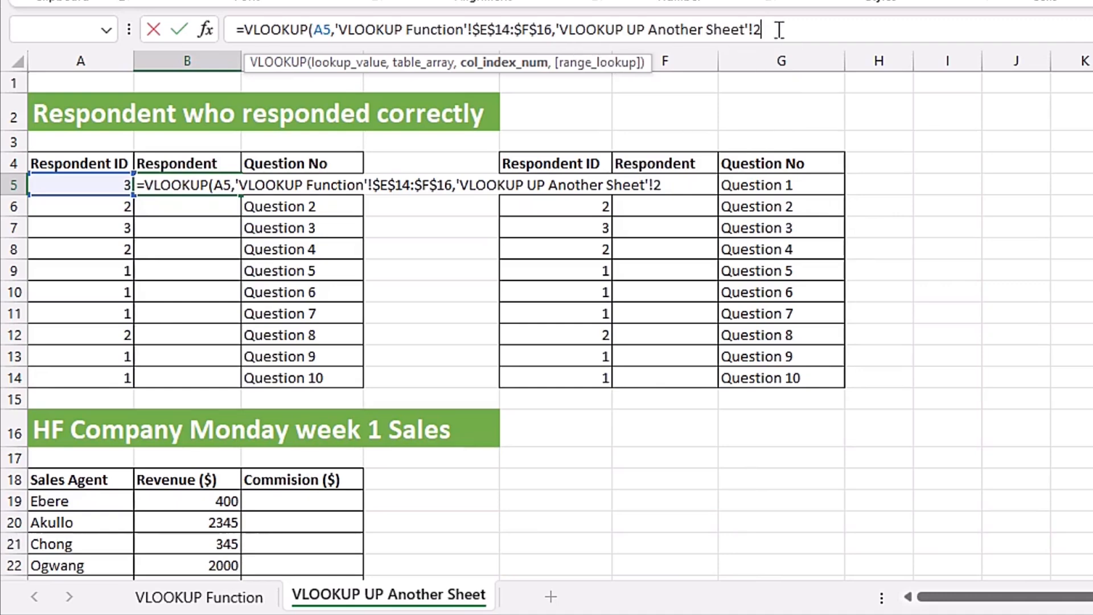
drag(780, 30, 551, 33)
key(Delete)
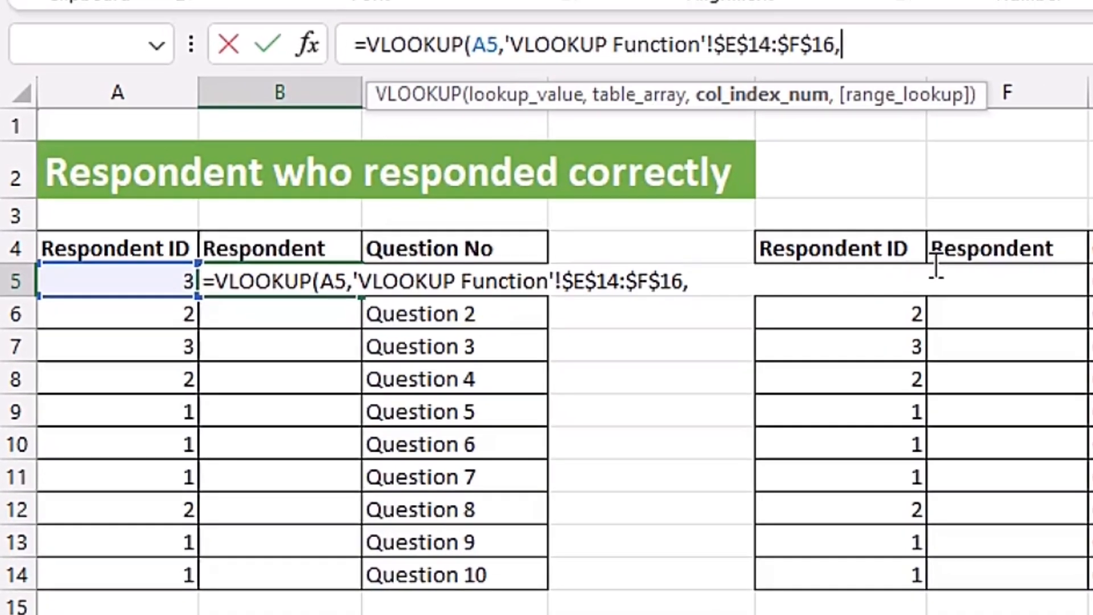
Finish the B5 formula with column index 2 and exact match FALSE, and fill it down to B14.
text(,)
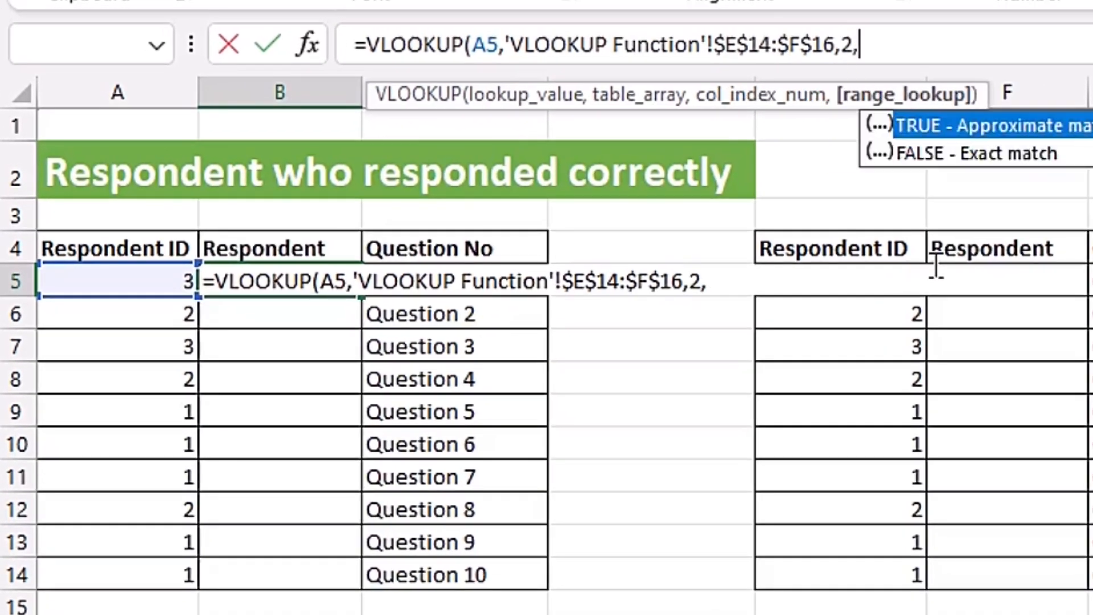
key(Down)
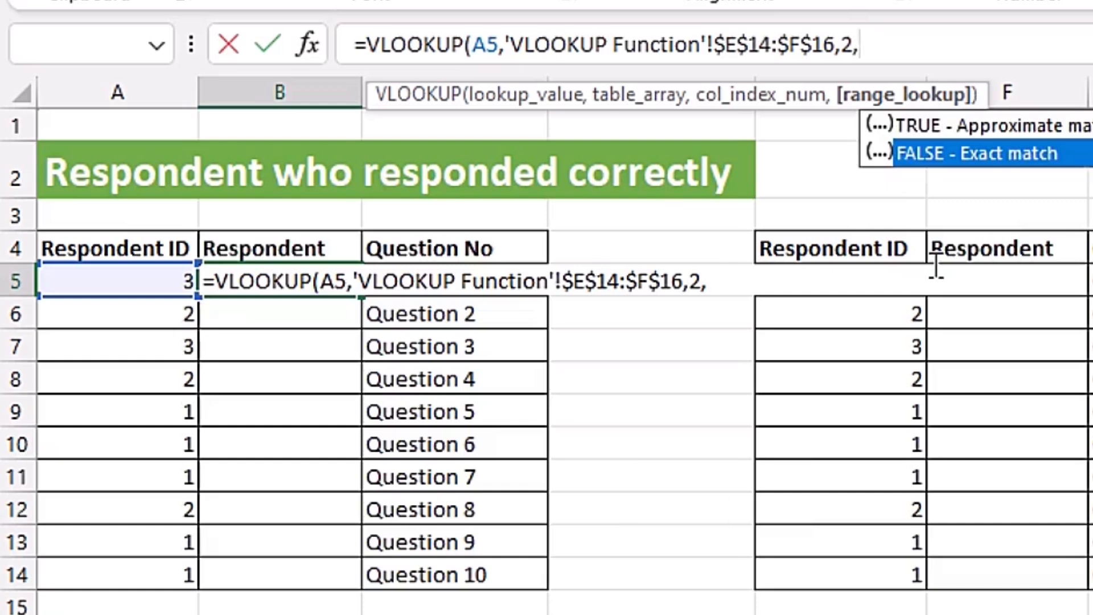
key(Tab)
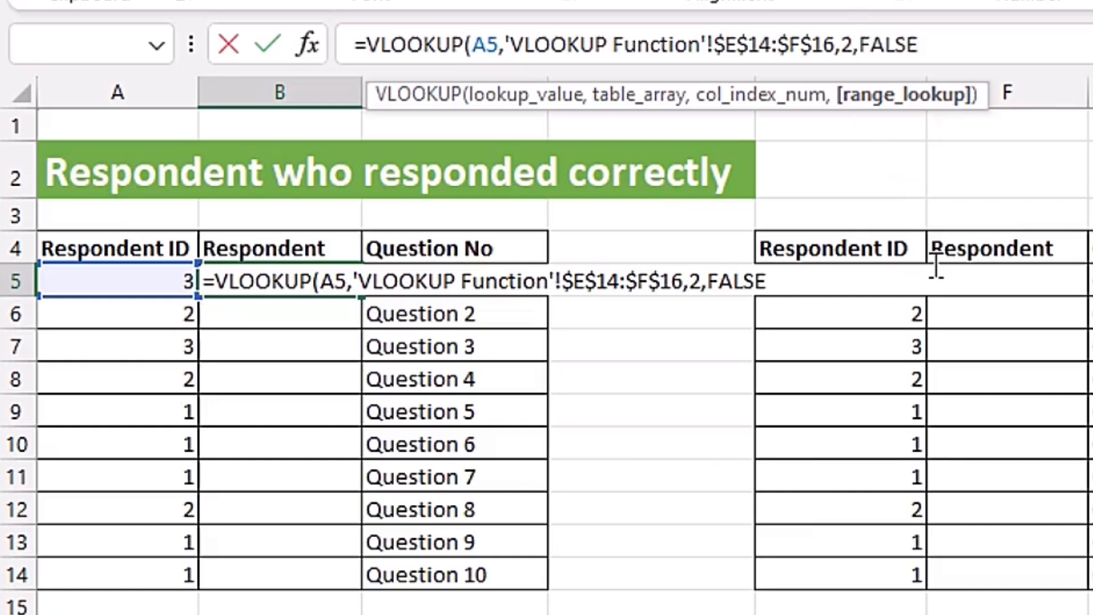
text())
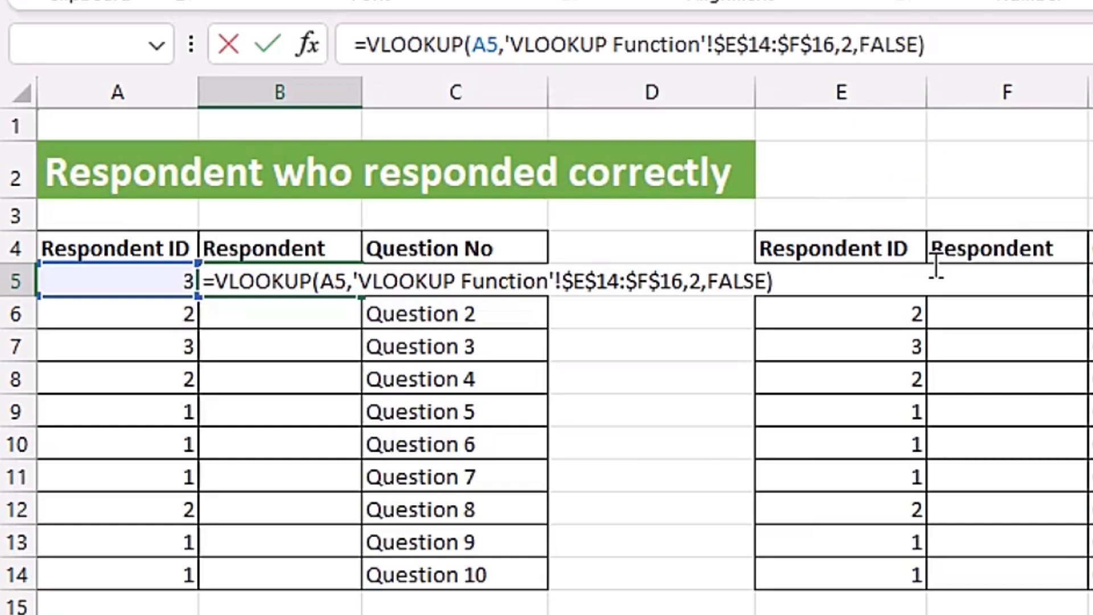
key(ctrl+Return)
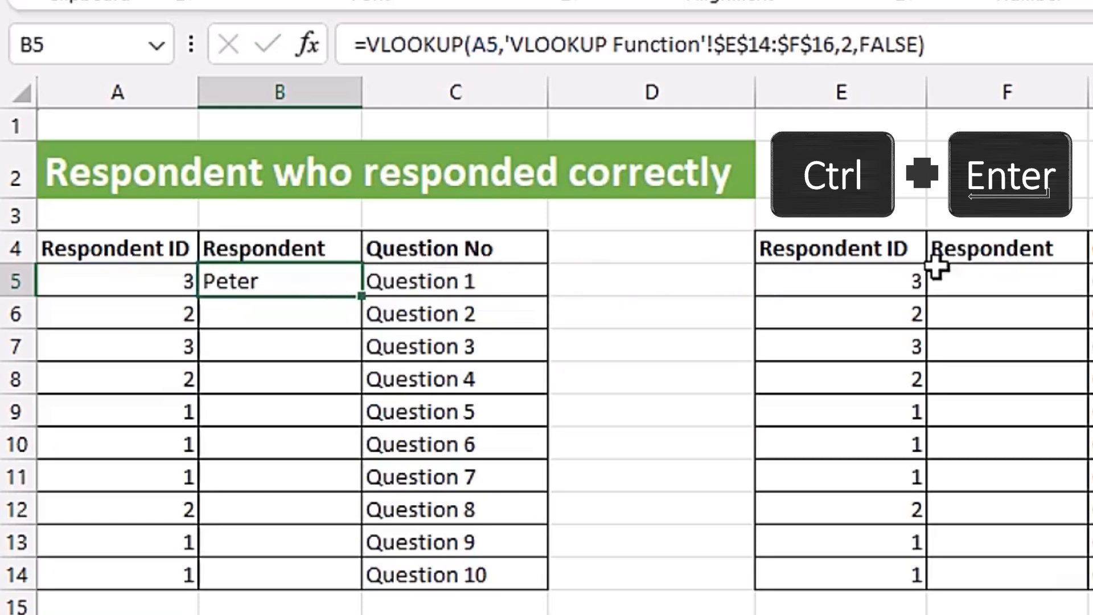
drag(361, 296, 366, 588)
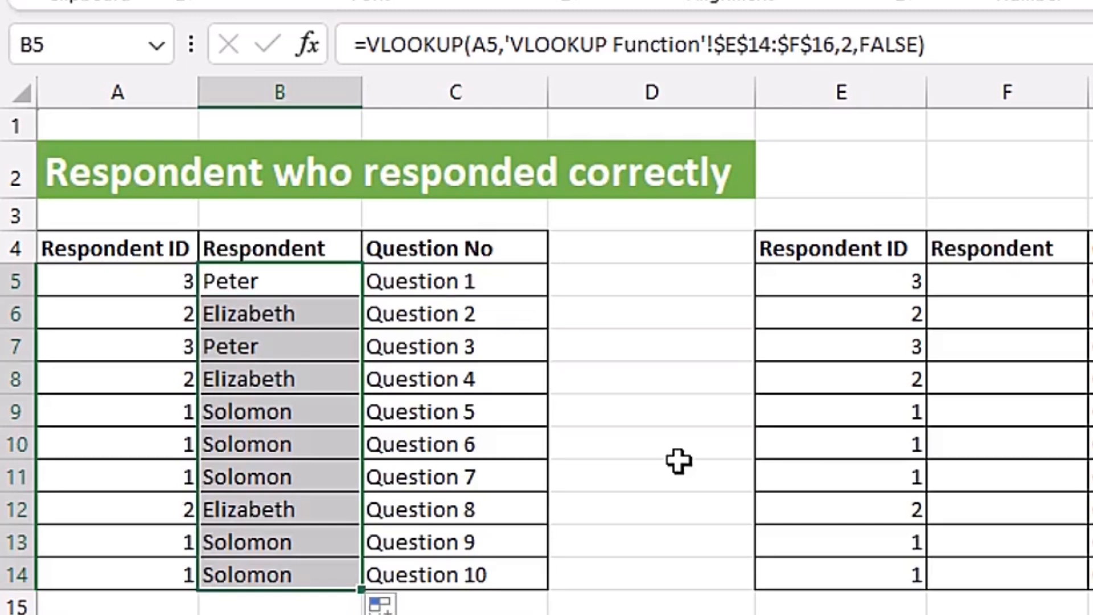
Undo the fill and the formula in the Respondent column, and begin a new VLOOKUP in B5 that looks up A5.
key(ctrl+z)
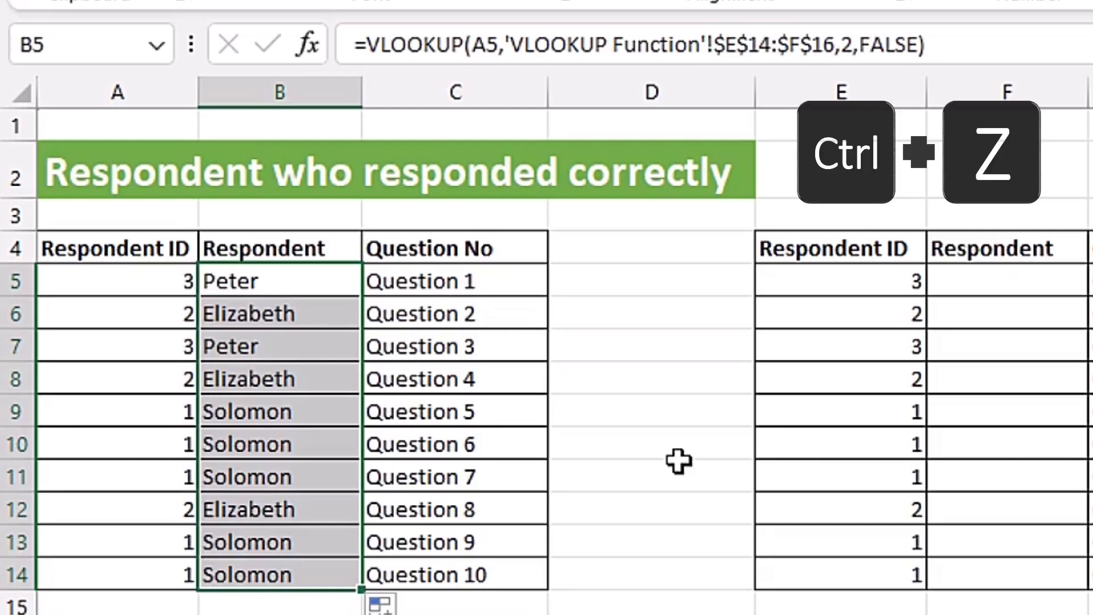
key(ctrl+z)
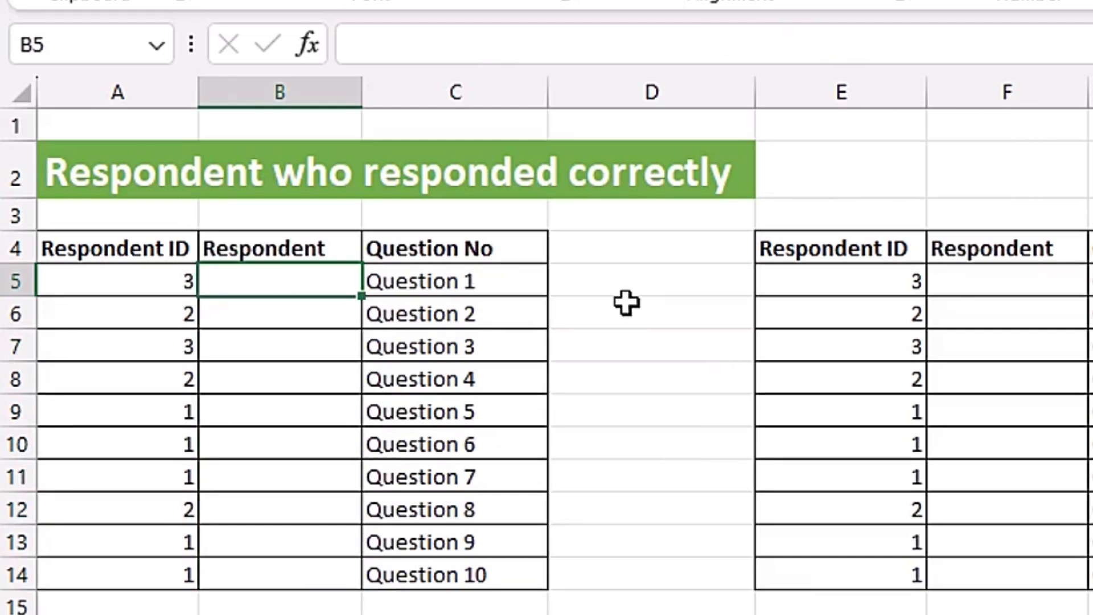
text(=vl)
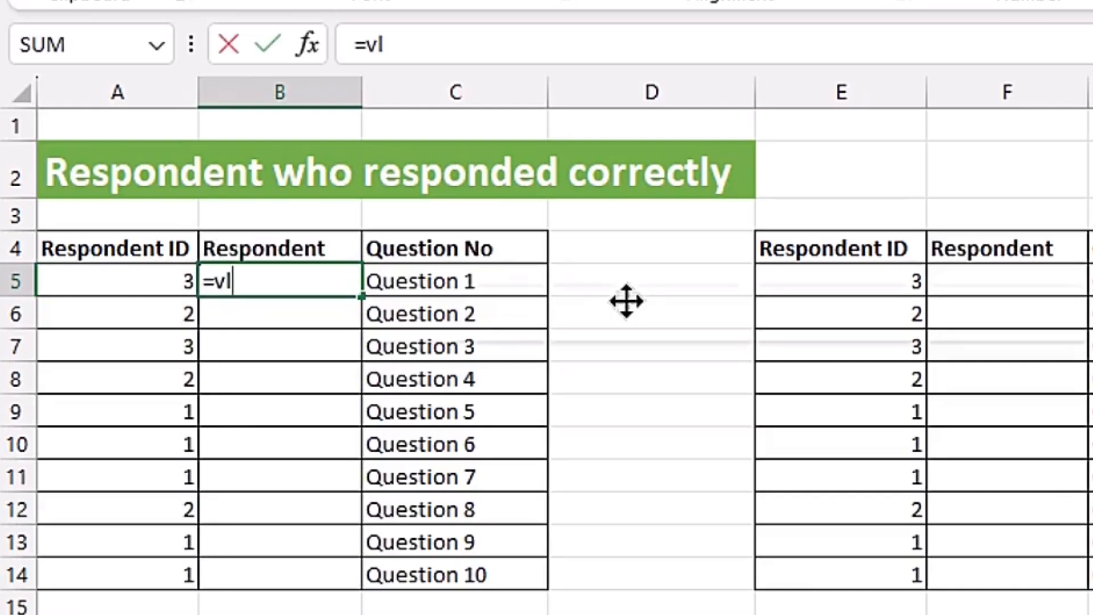
key(Tab)
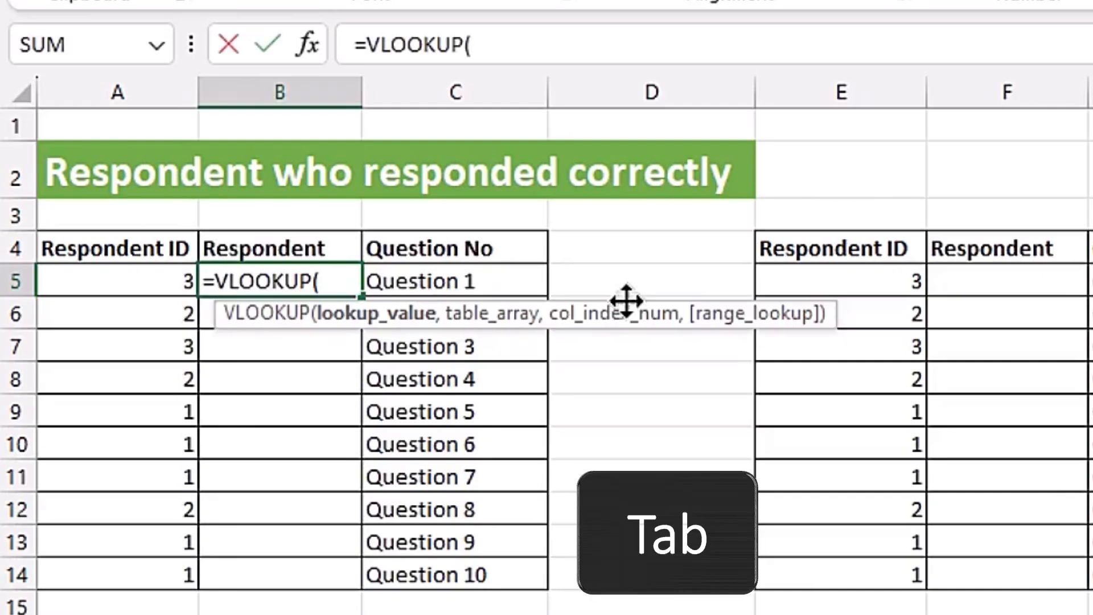
click(141, 282)
text(,)
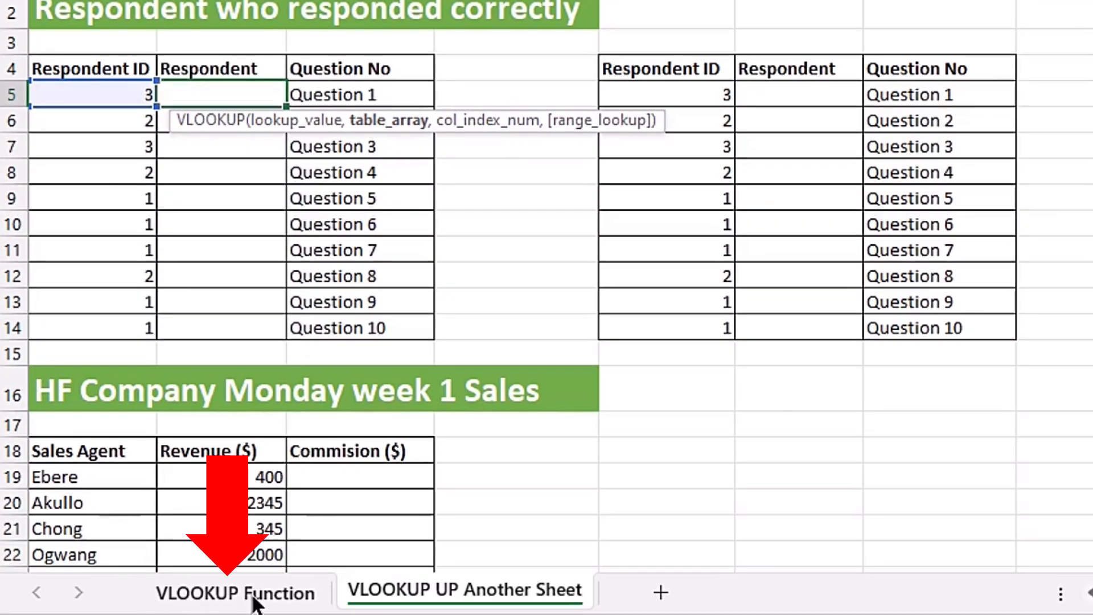
Use the absolute range $E$14:$F$16 on the VLOOKUP Function sheet as the table array, and move the function hint above the table.
click(251, 599)
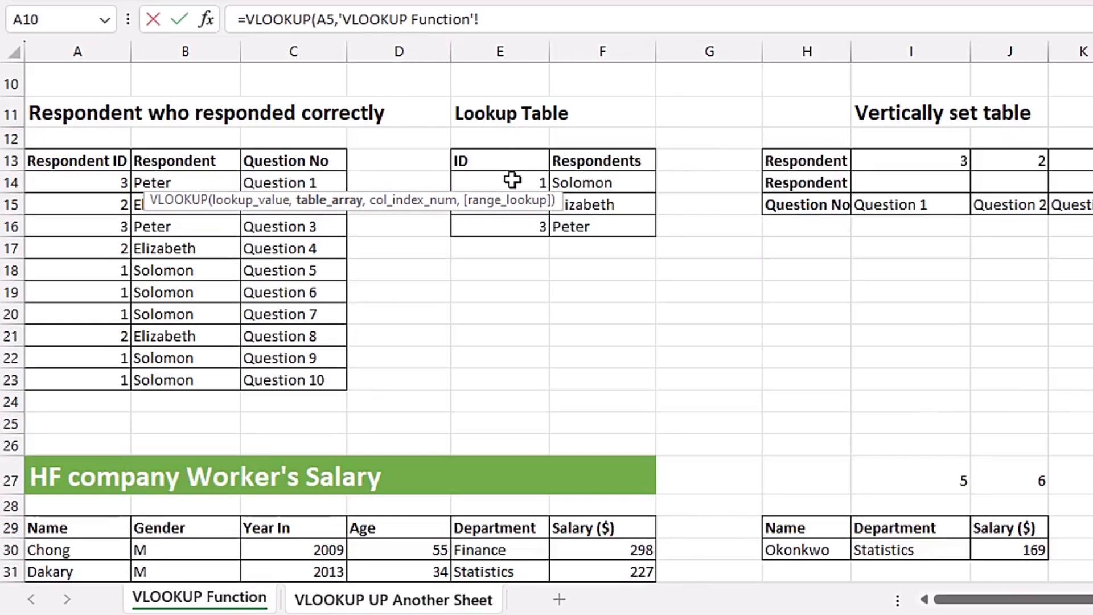
drag(529, 181, 598, 229)
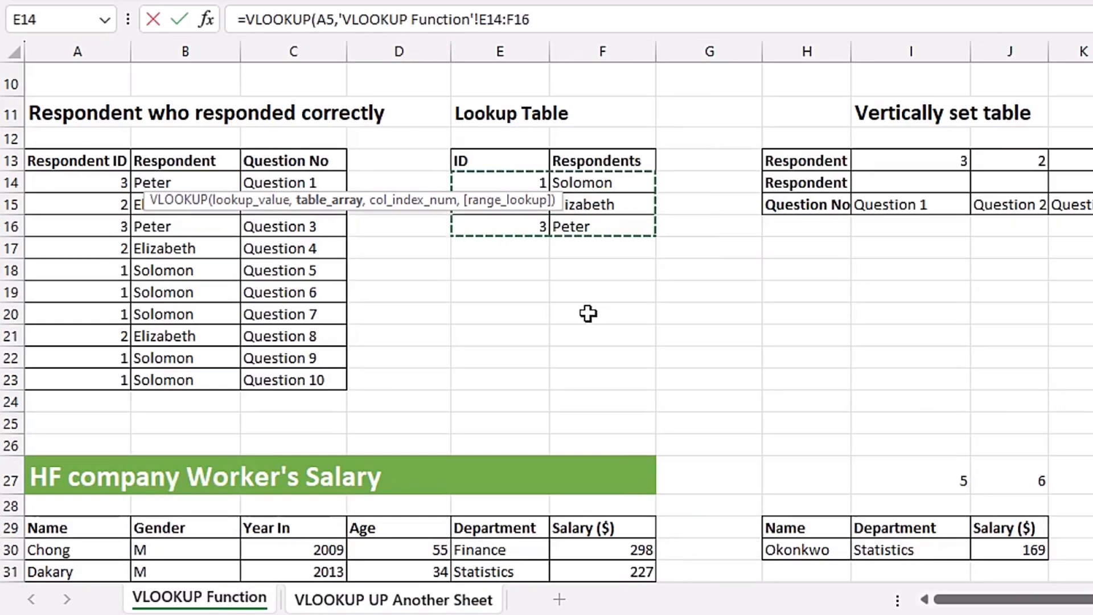
key(F4)
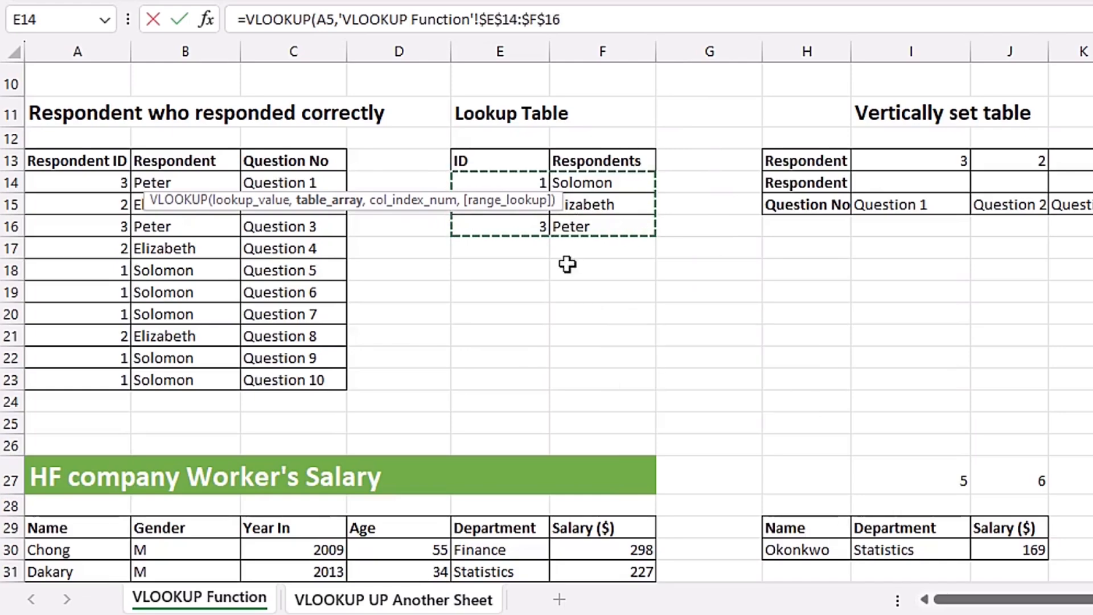
drag(438, 202, 417, 86)
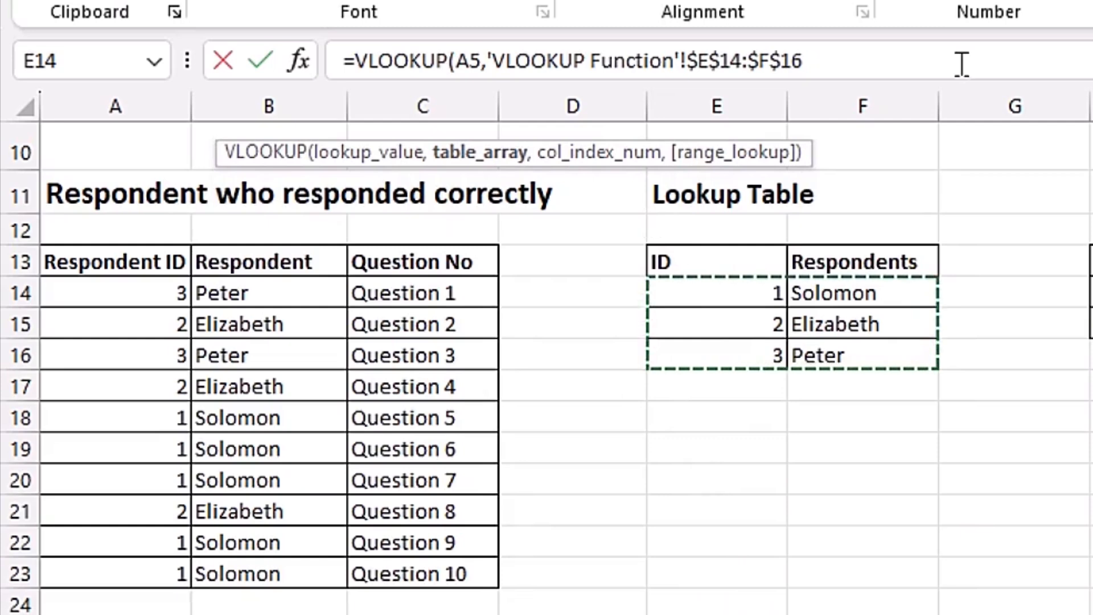
click(839, 52)
Complete the B5 formula with column index 2 and exact match FALSE while staying on the VLOOKUP Function sheet, and enter it.
text(,)
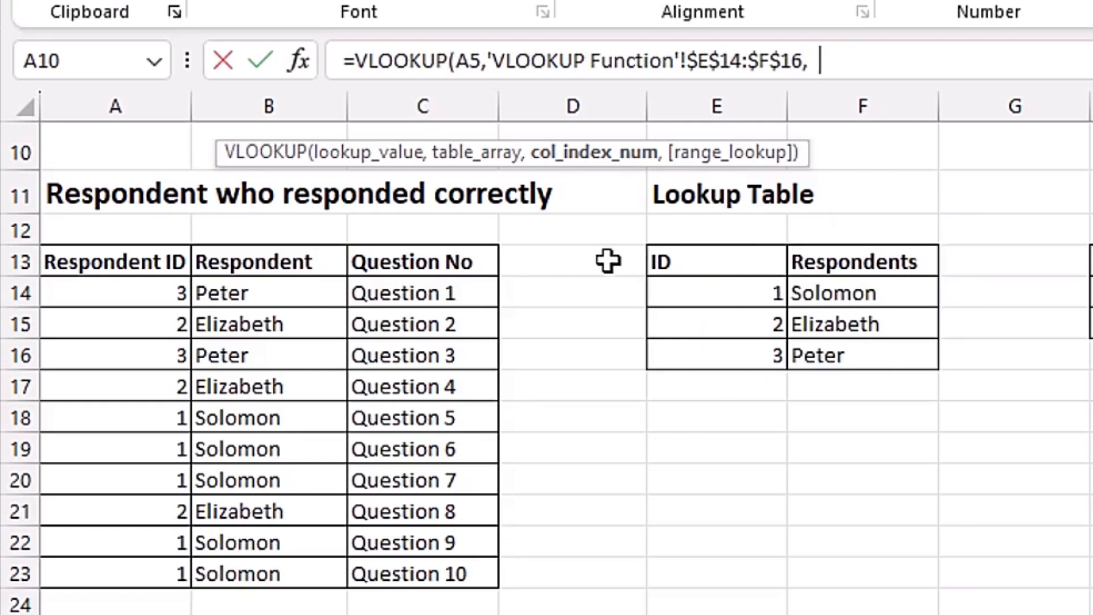
text(,)
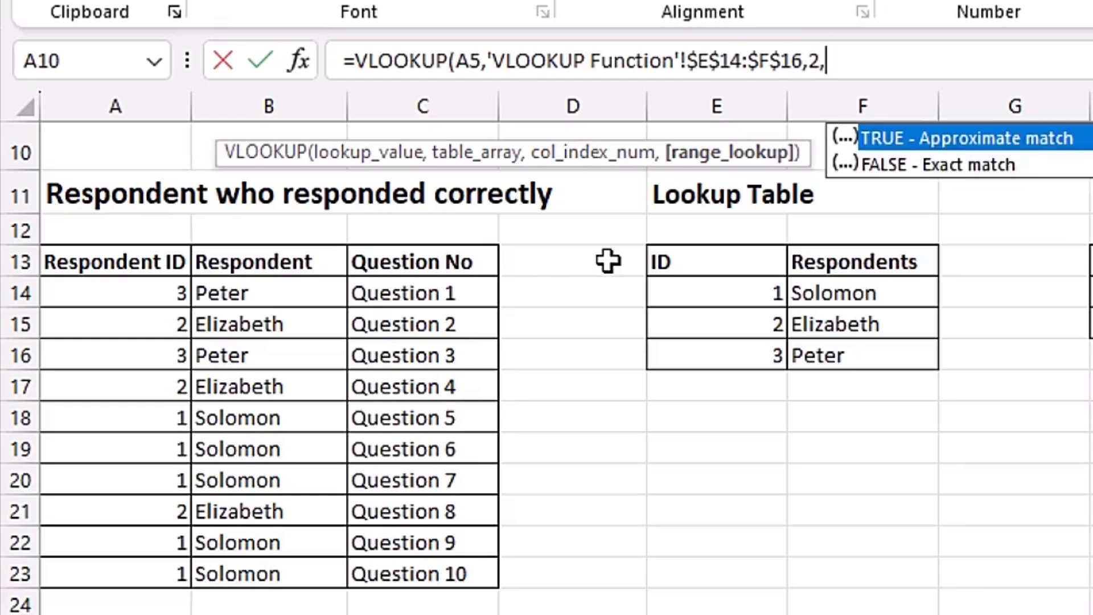
key(Down)
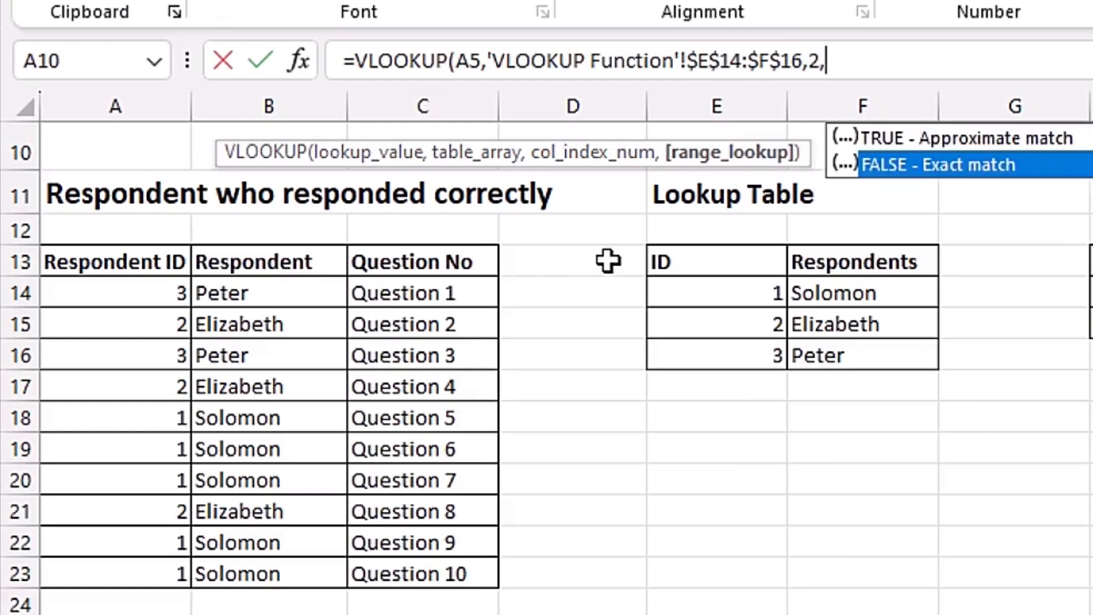
key(Tab)
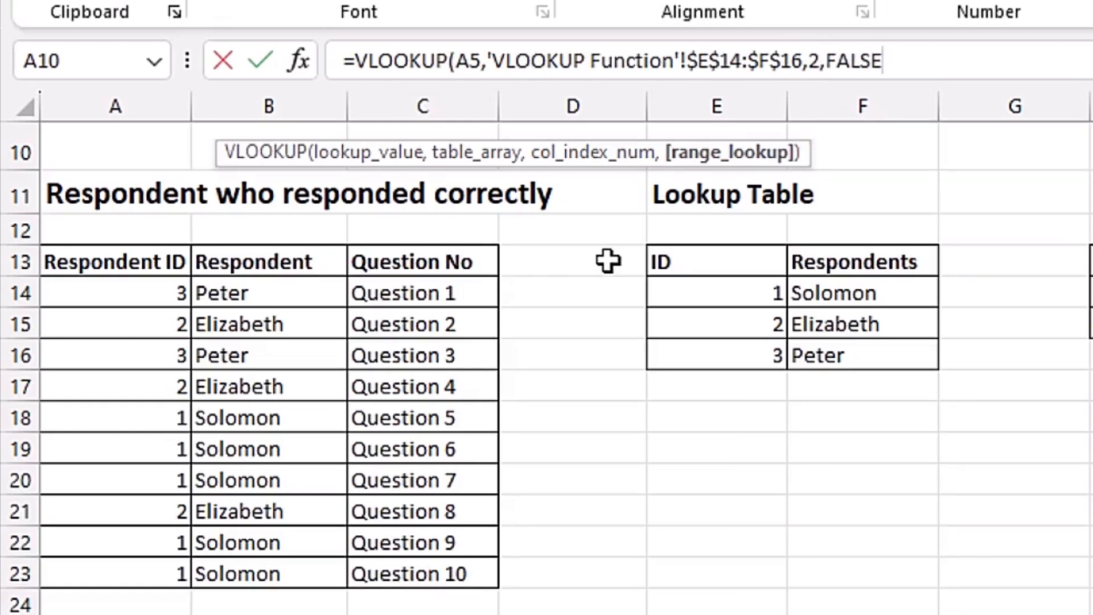
text())
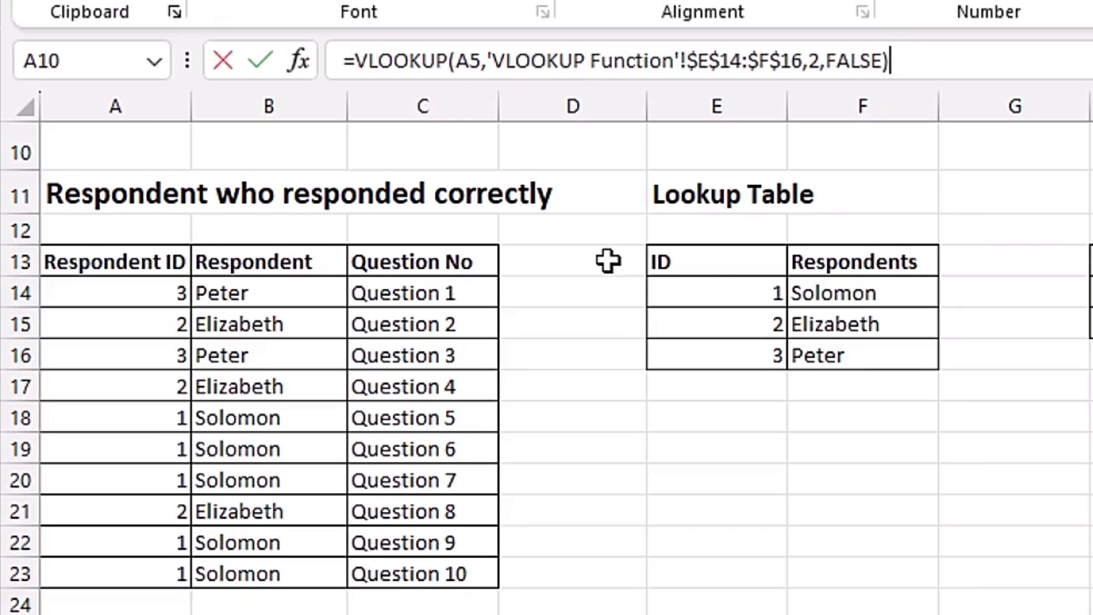
key(ctrl+Return)
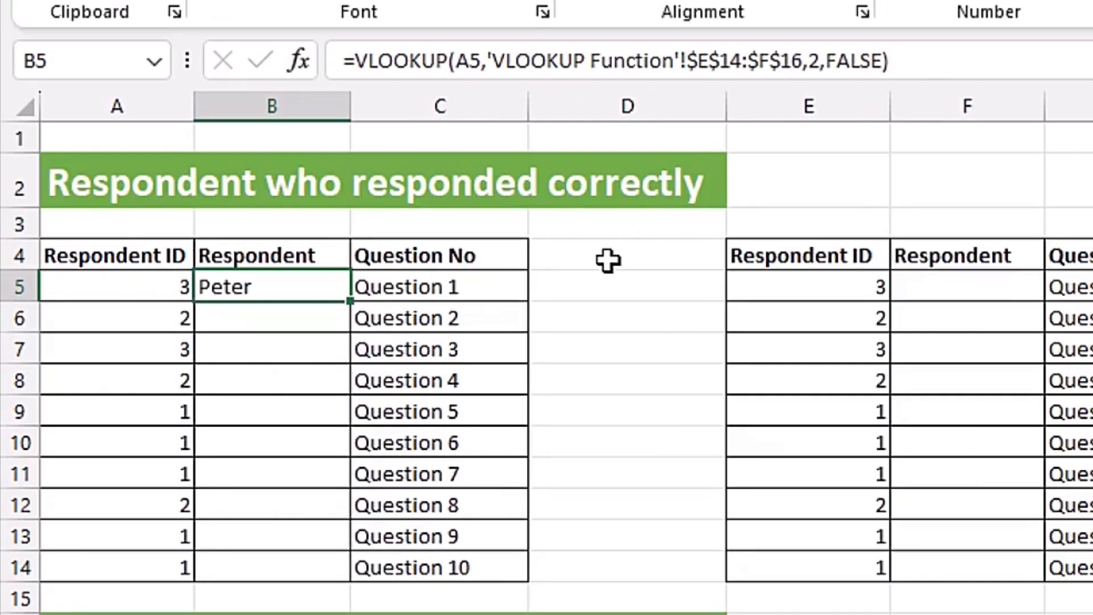
Fill the B5 lookup formula down the Respondent column to B14.
double_click(349, 301)
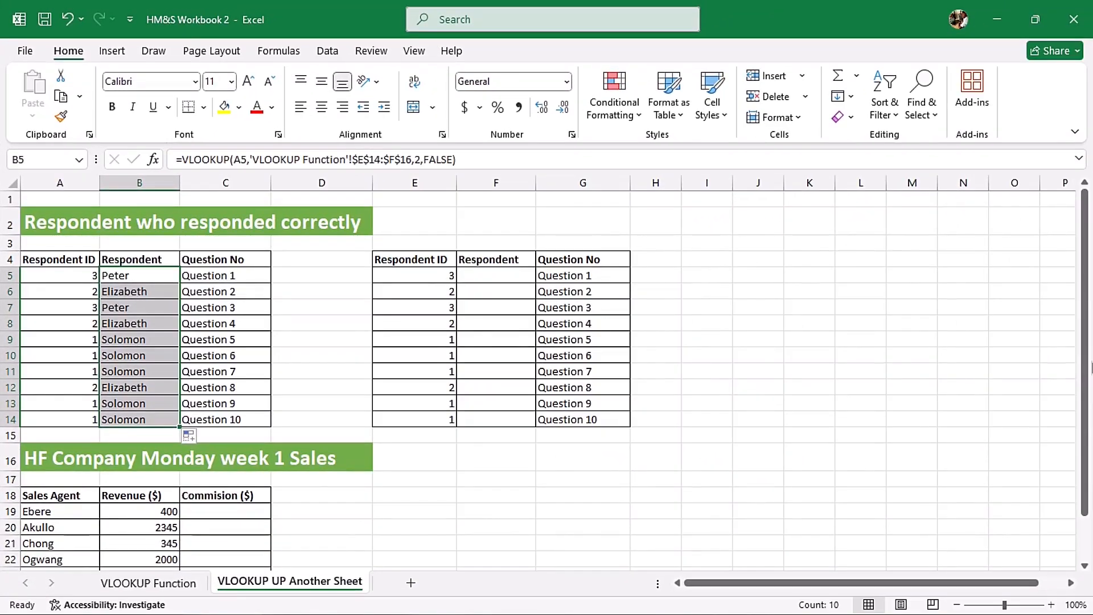
click(1084, 566)
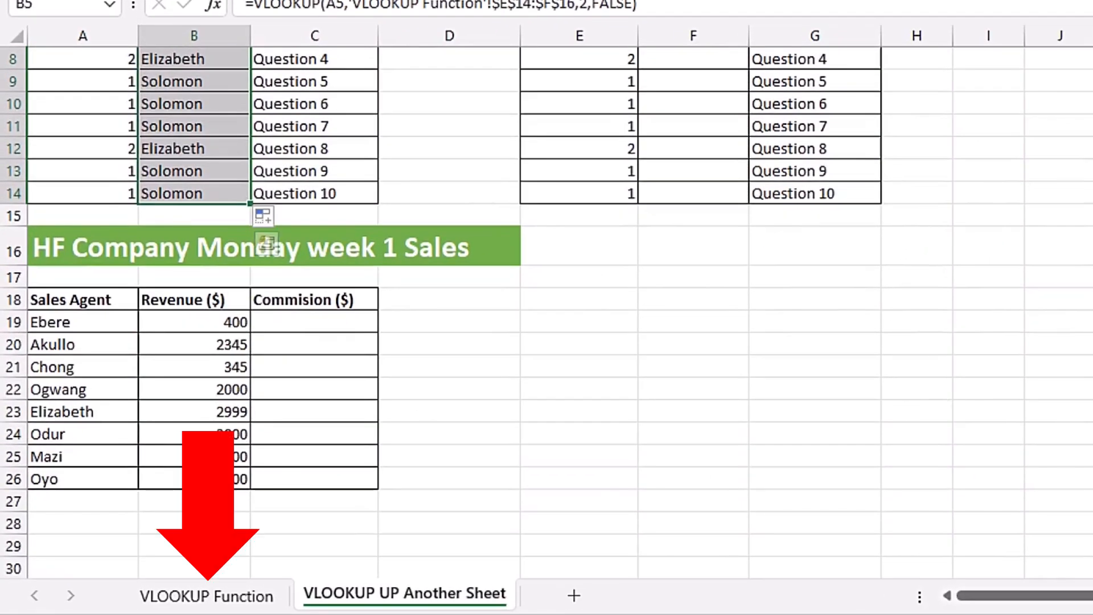
Copy the commission values in D49:D56 of the HF Company sales table on the VLOOKUP Function sheet.
click(209, 598)
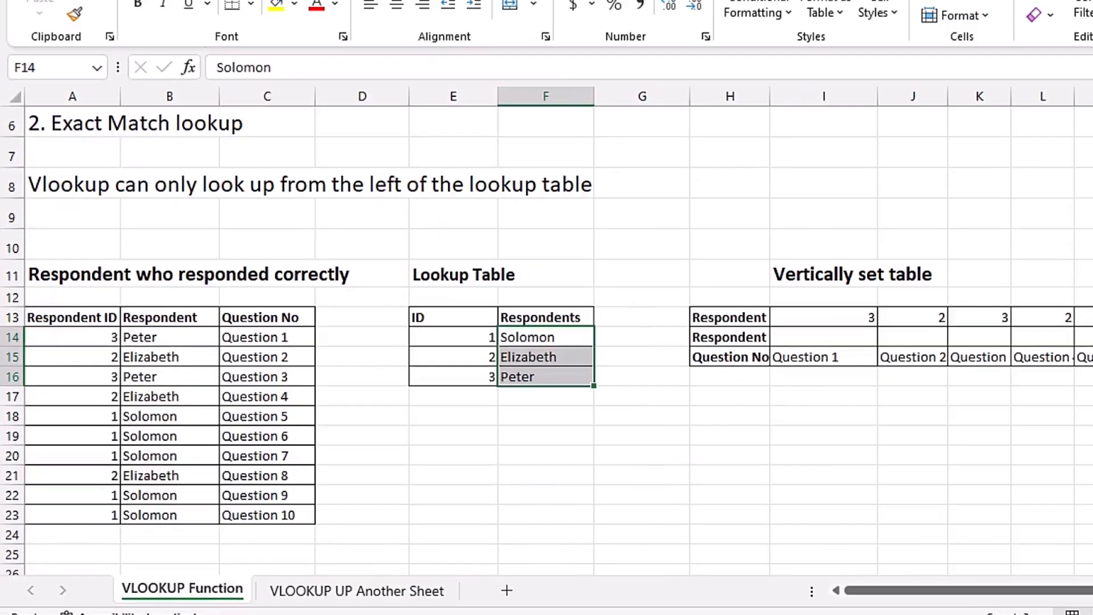
drag(1087, 369, 1087, 541)
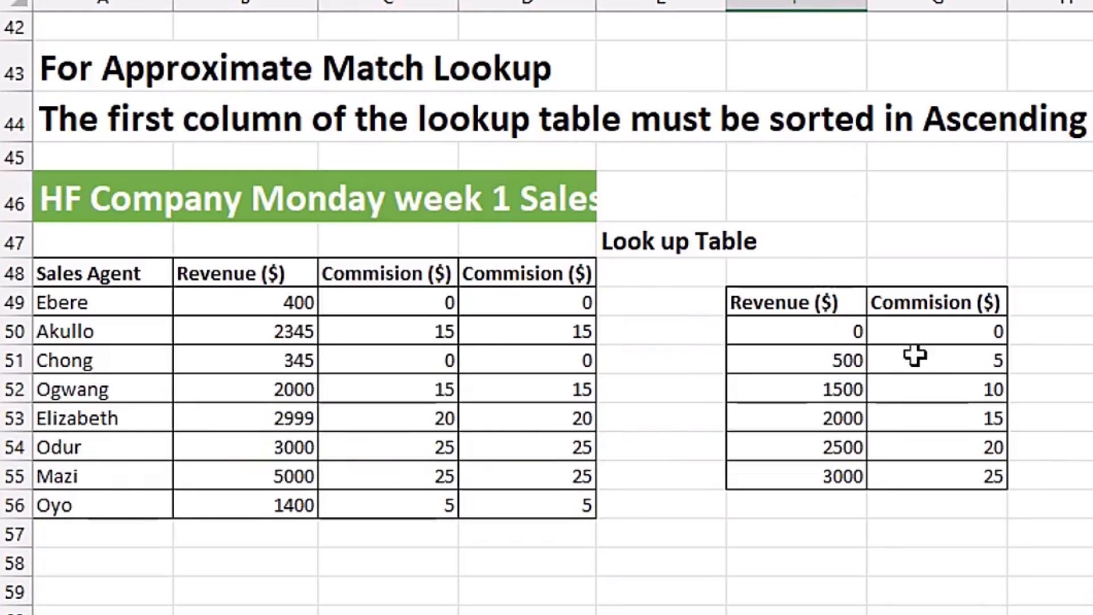
mouse_move(814, 307)
mouse_down()
mouse_move(915, 344)
mouse_move(937, 478)
mouse_up()
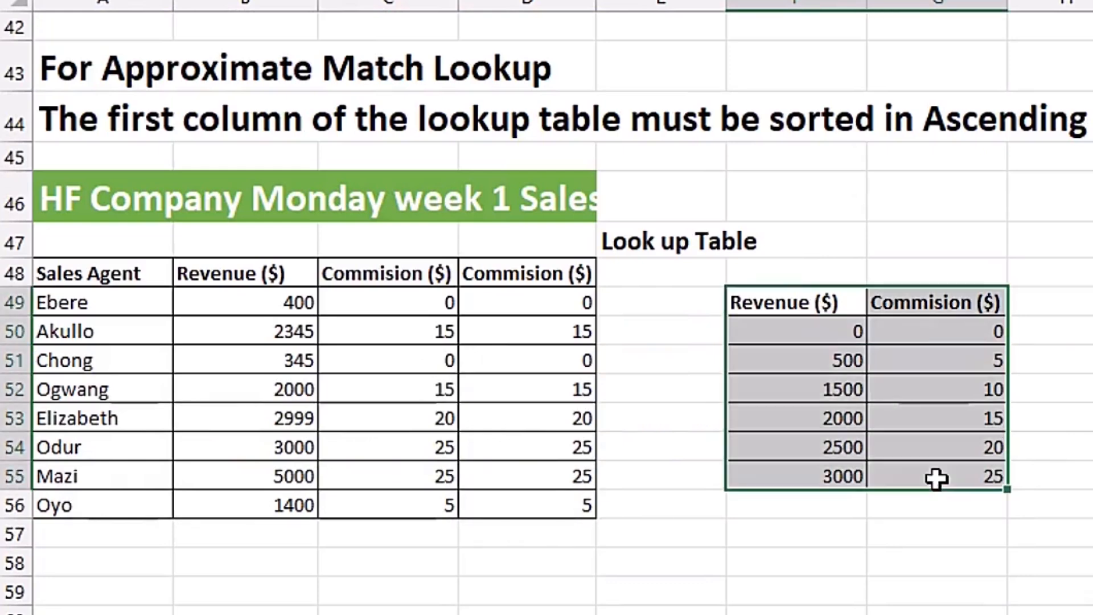
drag(959, 332, 959, 484)
drag(393, 332, 397, 511)
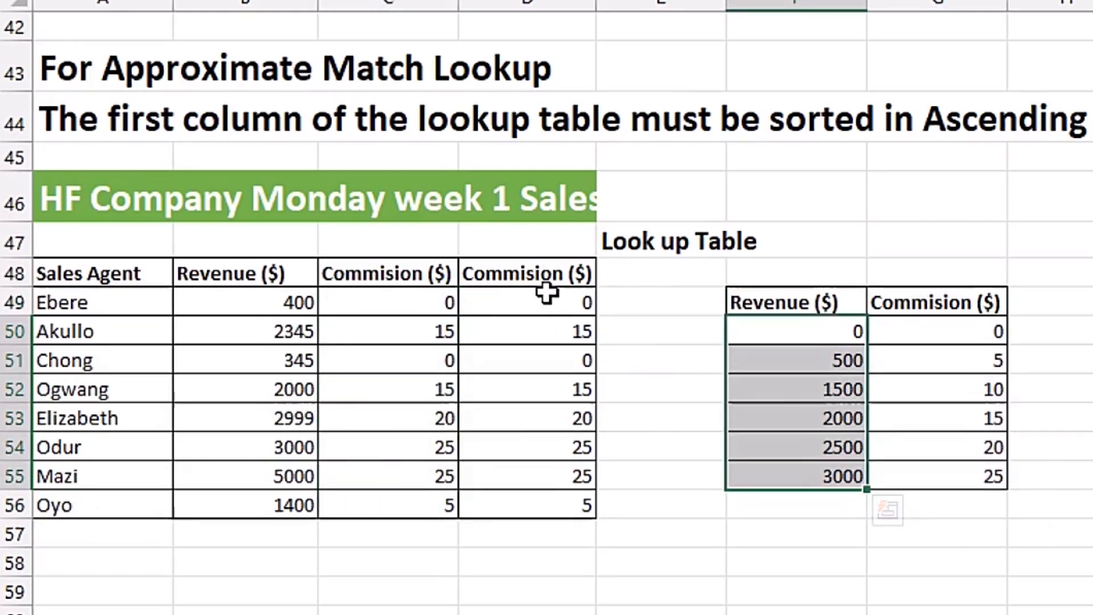
drag(547, 292, 564, 503)
key(ctrl+c)
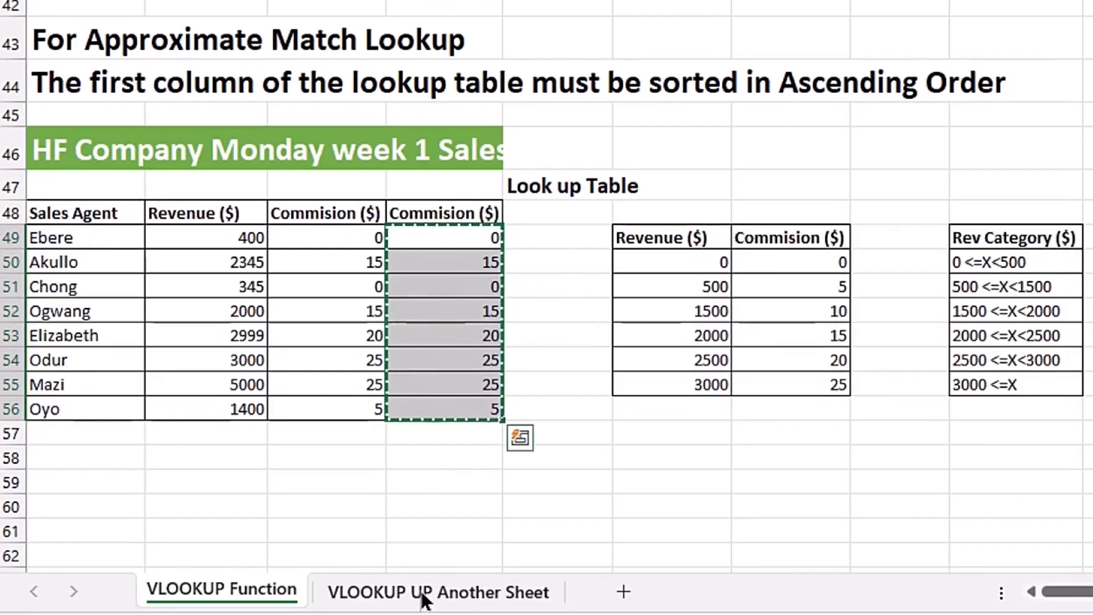
Paste the copied commissions as values only into D19:D26 on the VLOOKUP UP Another Sheet sheet.
click(424, 593)
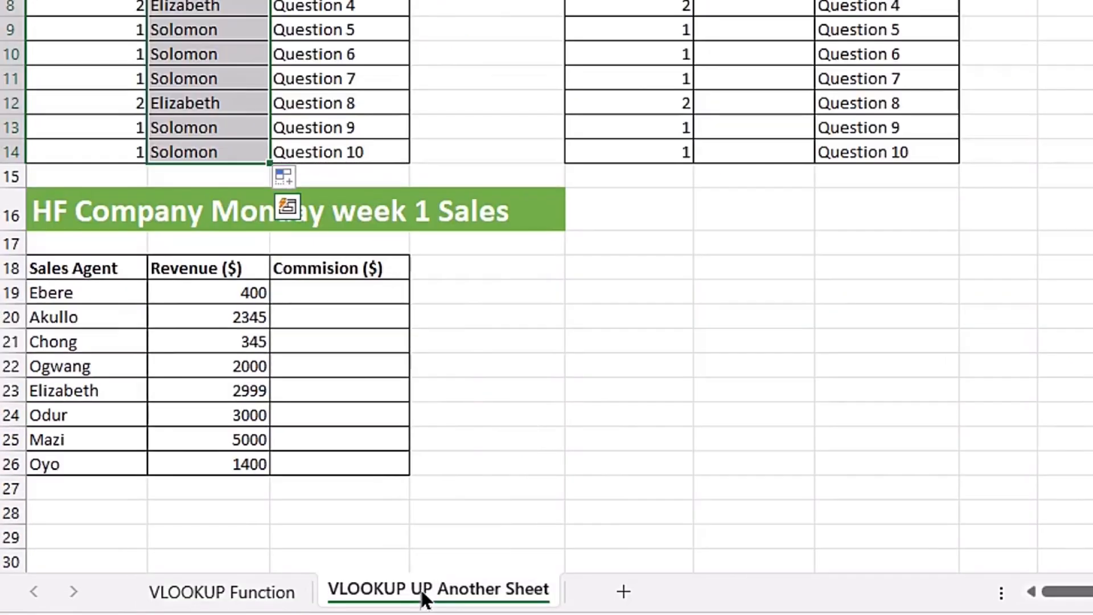
click(450, 293)
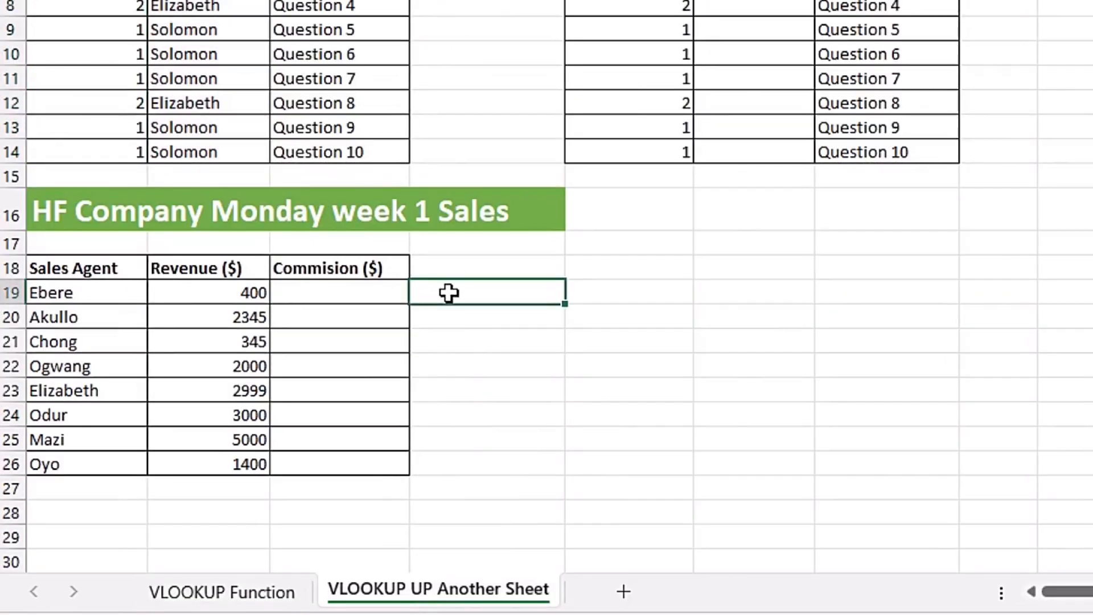
right_click(449, 292)
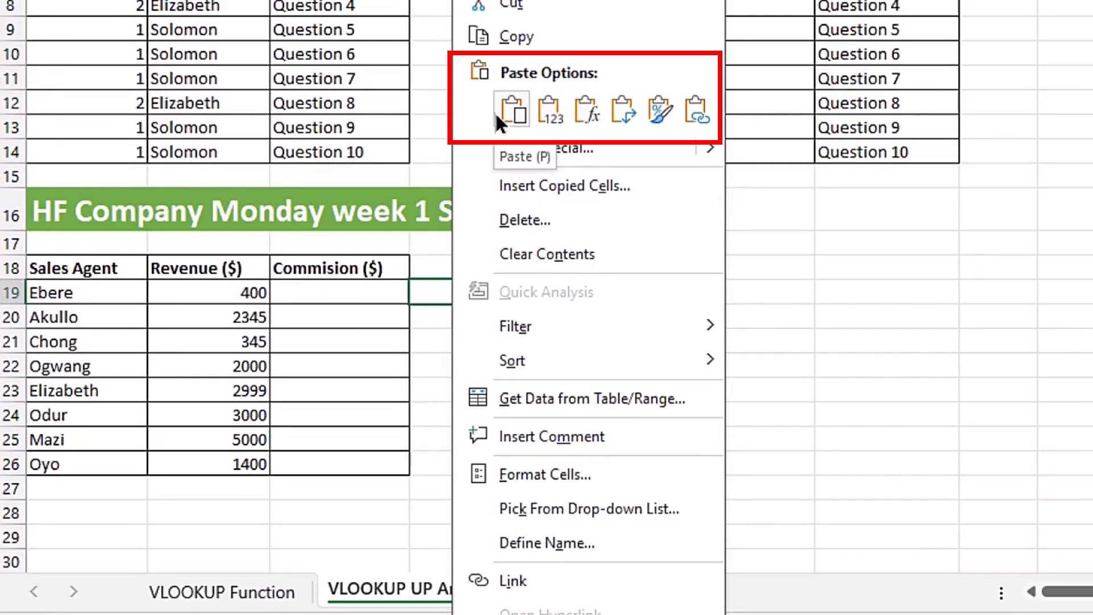
click(552, 108)
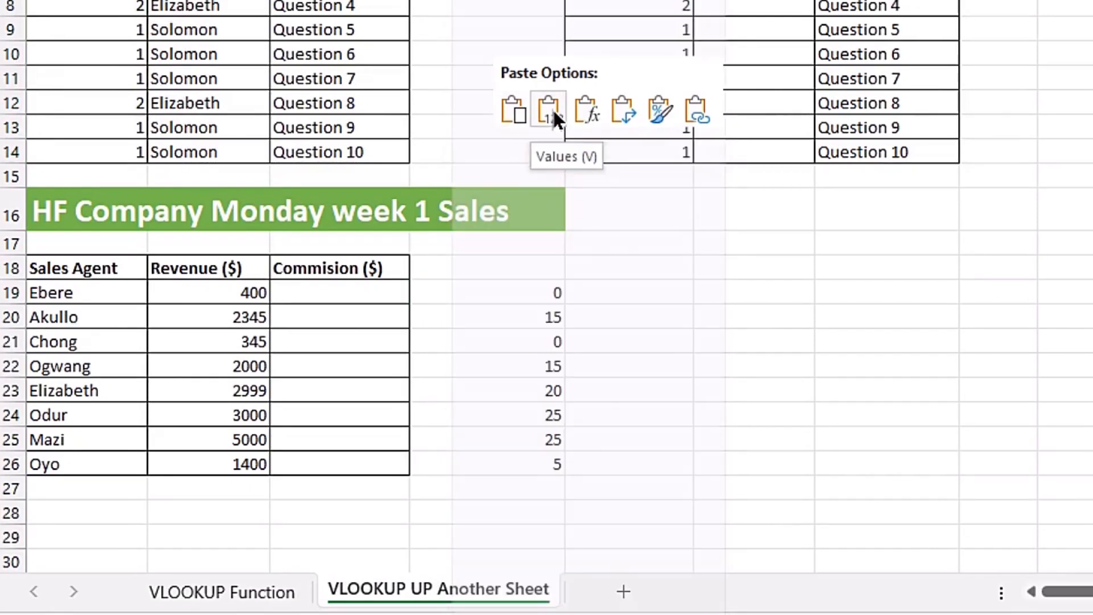
click(552, 107)
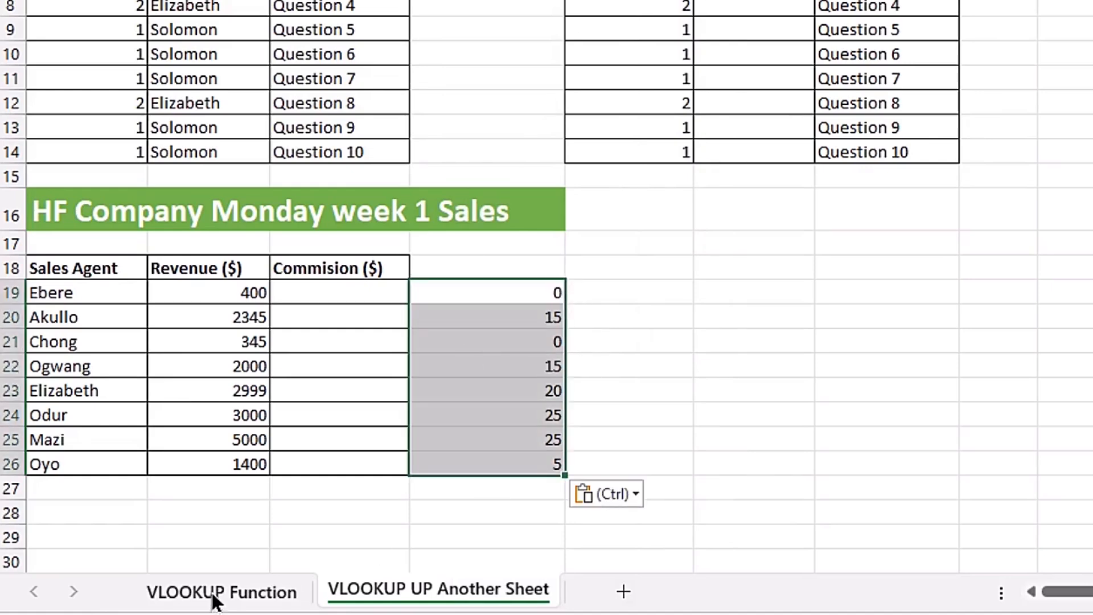
Copy the Commision ($) header from D48 on the VLOOKUP Function sheet into D18 on VLOOKUP UP Another Sheet.
click(289, 593)
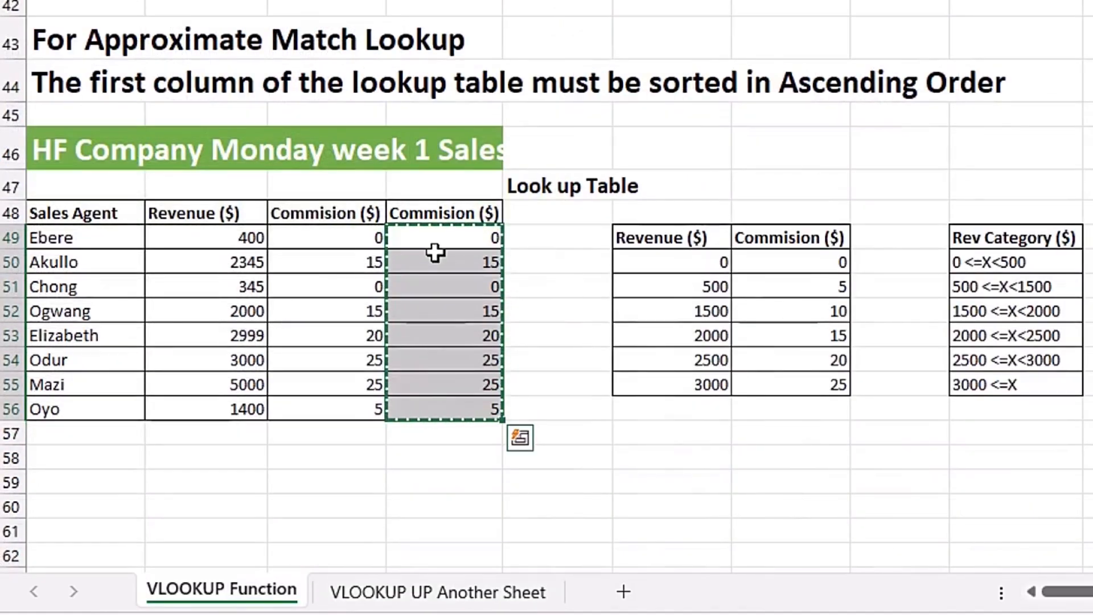
click(455, 214)
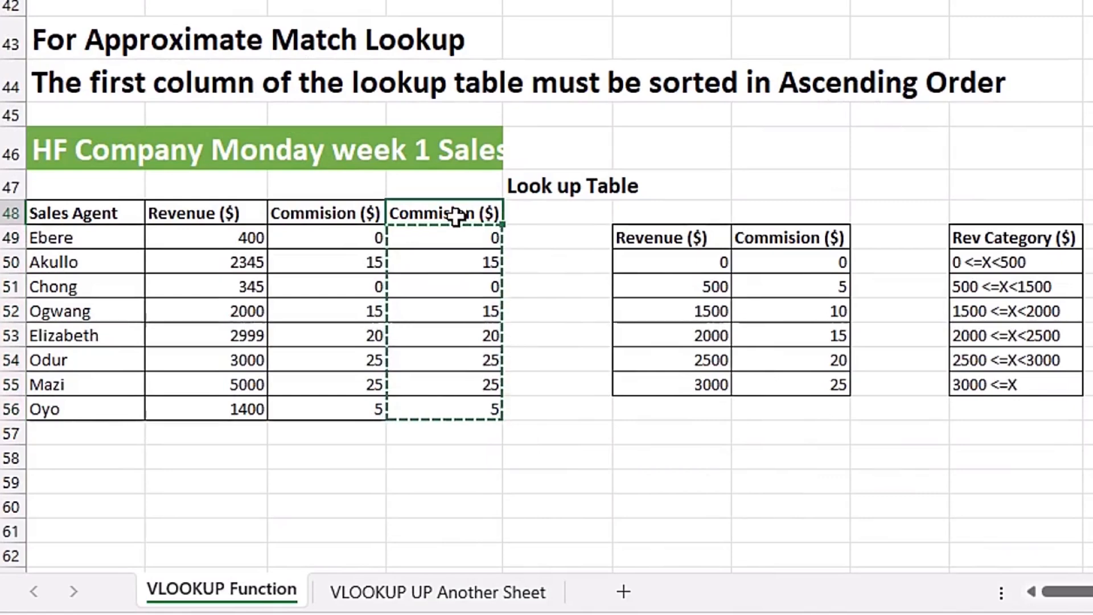
key(ctrl+c)
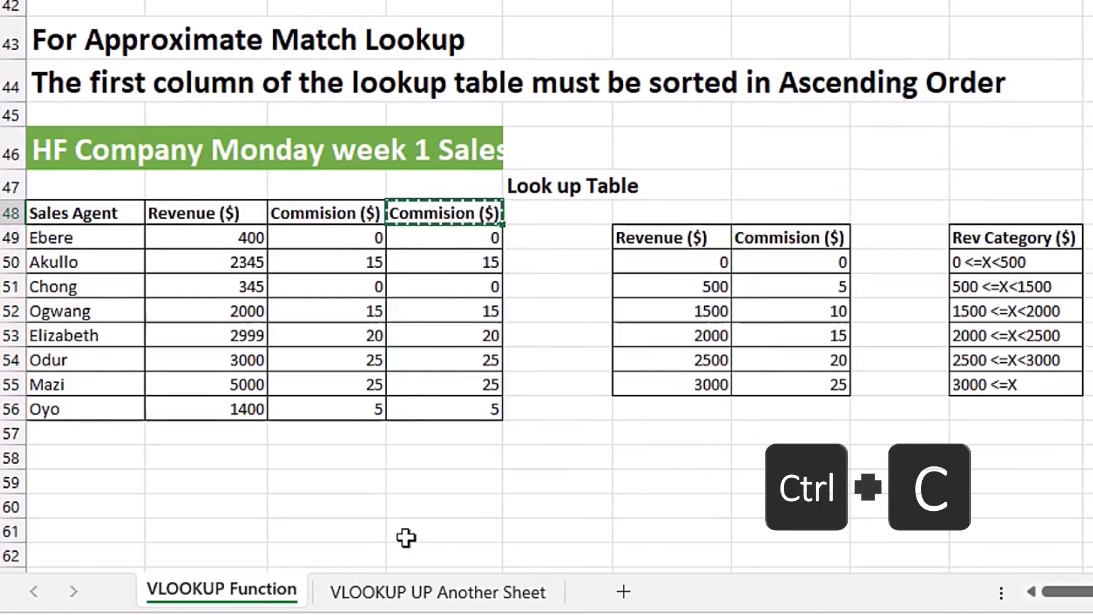
click(441, 592)
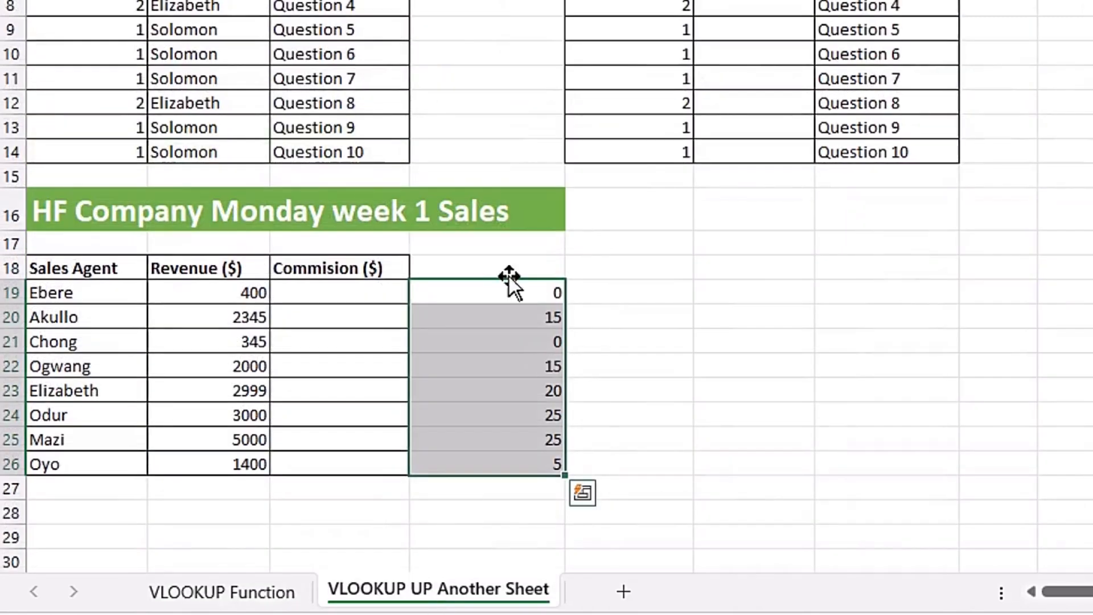
click(505, 268)
key(ctrl+v)
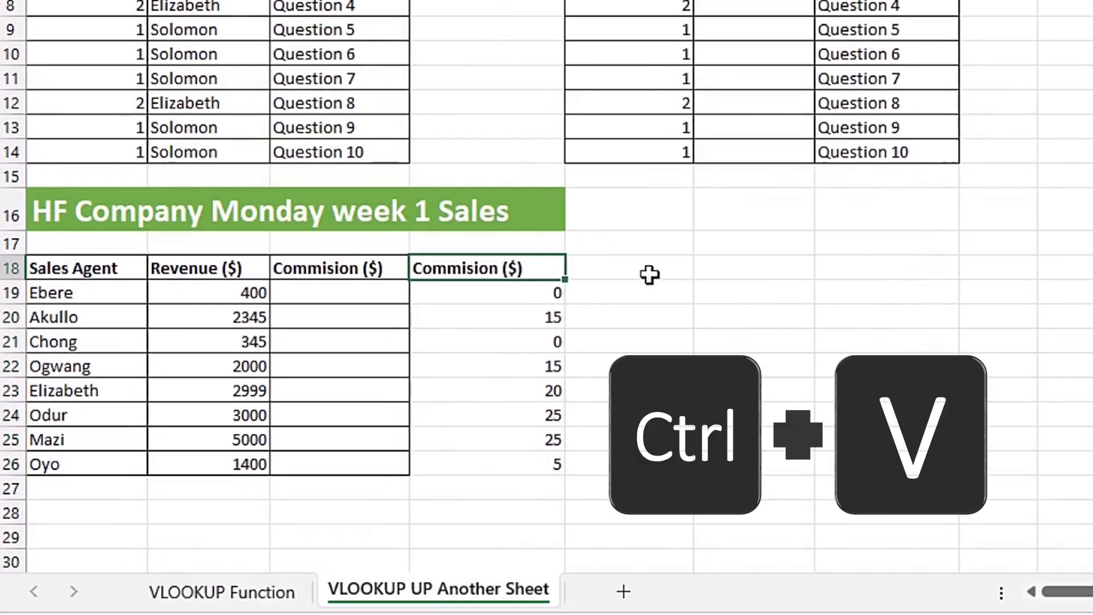
Apply all borders to the pasted commission column D18:D26.
drag(487, 268, 487, 464)
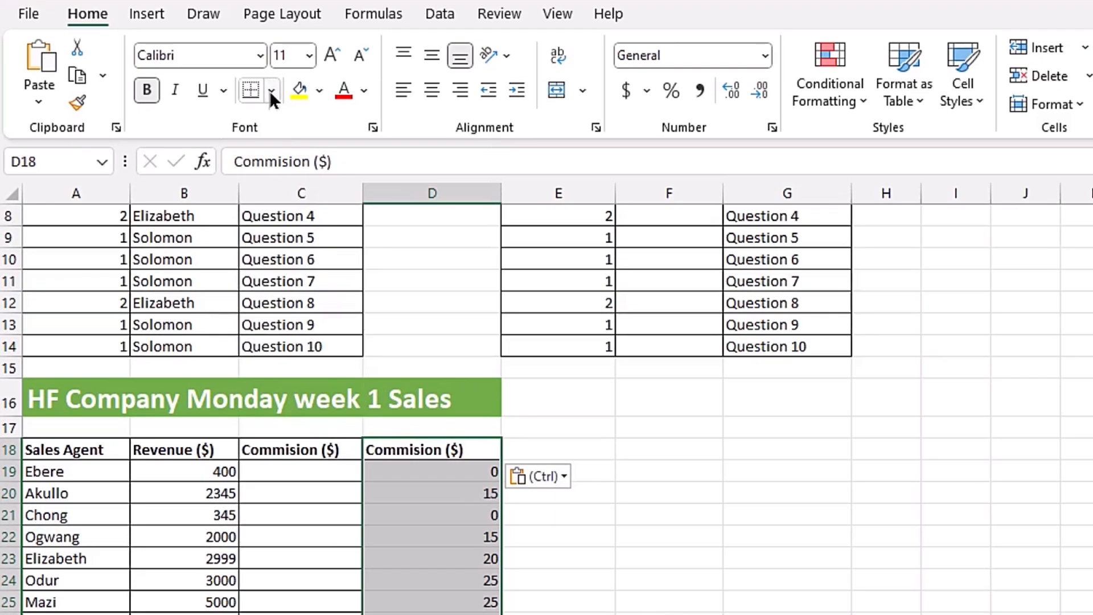
click(270, 90)
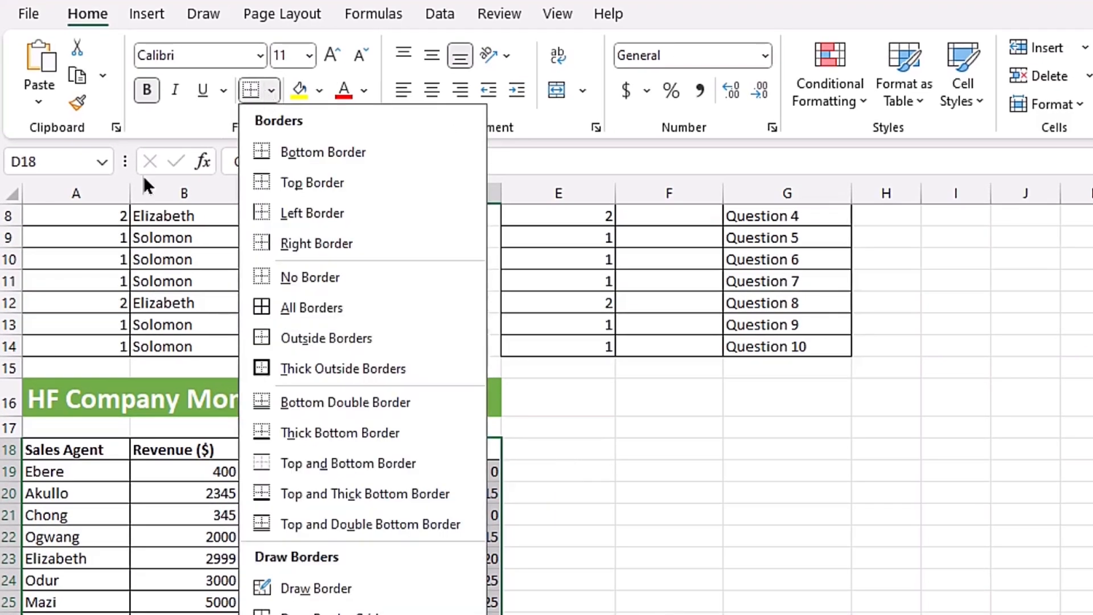
click(300, 306)
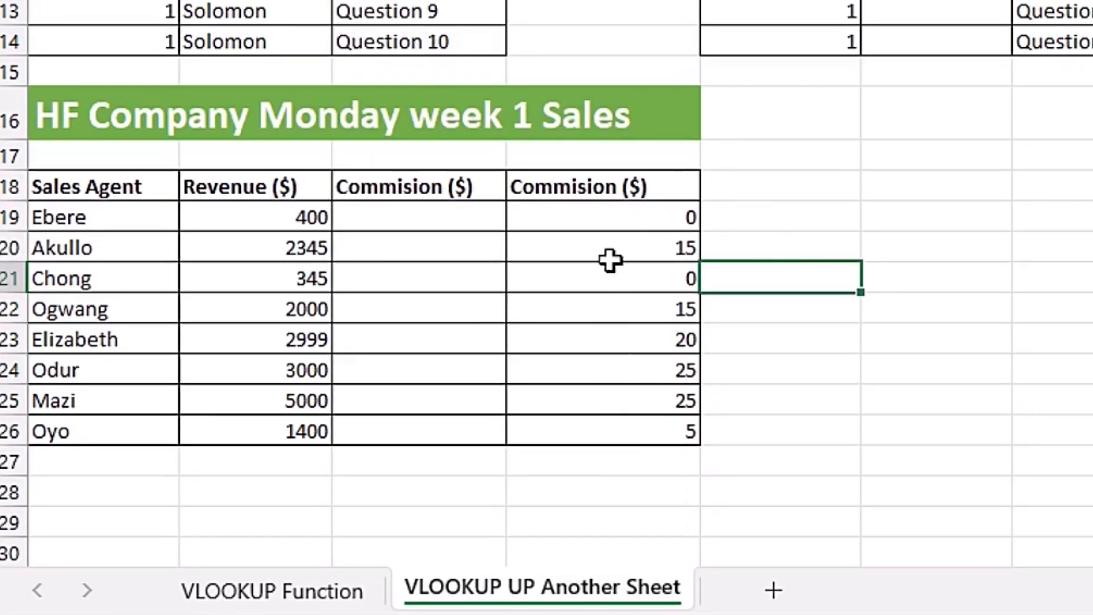
Begin a VLOOKUP formula in C19 with the revenue in B19 as the lookup value.
click(429, 224)
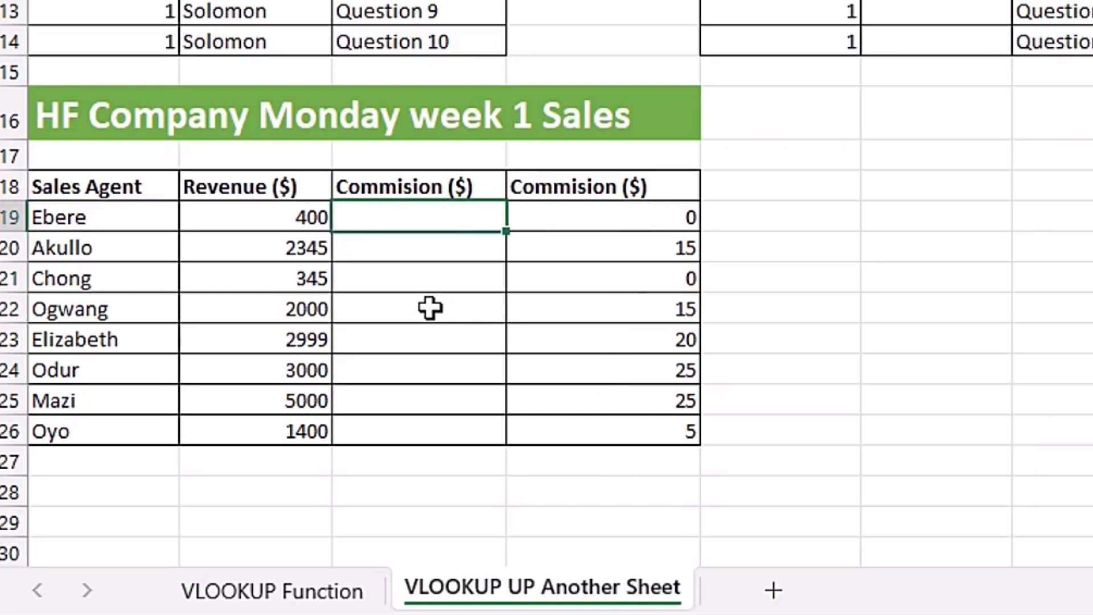
text(=vl)
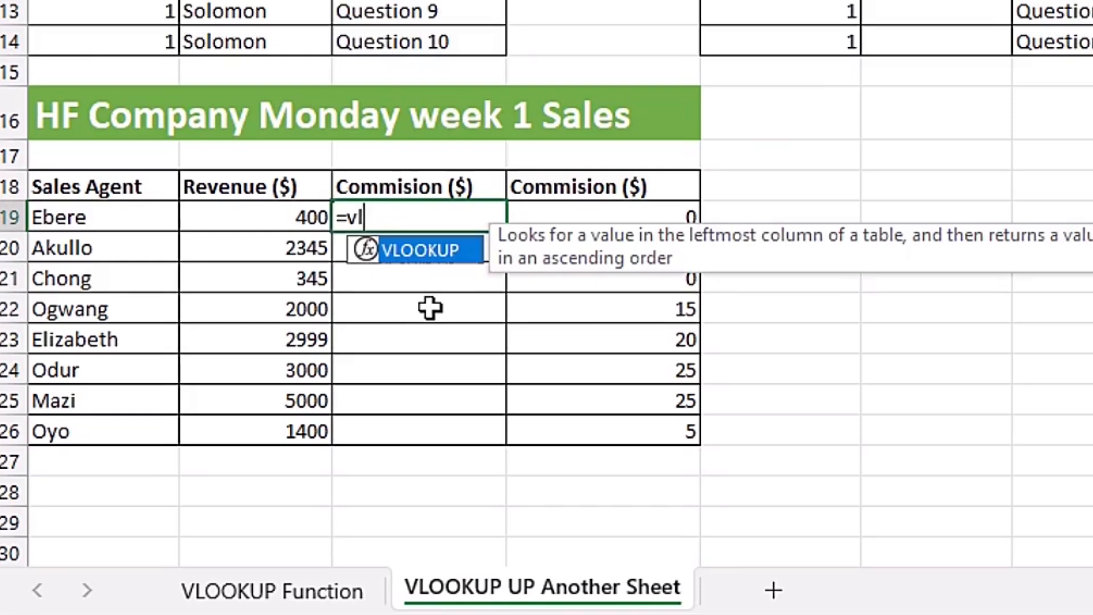
key(Tab)
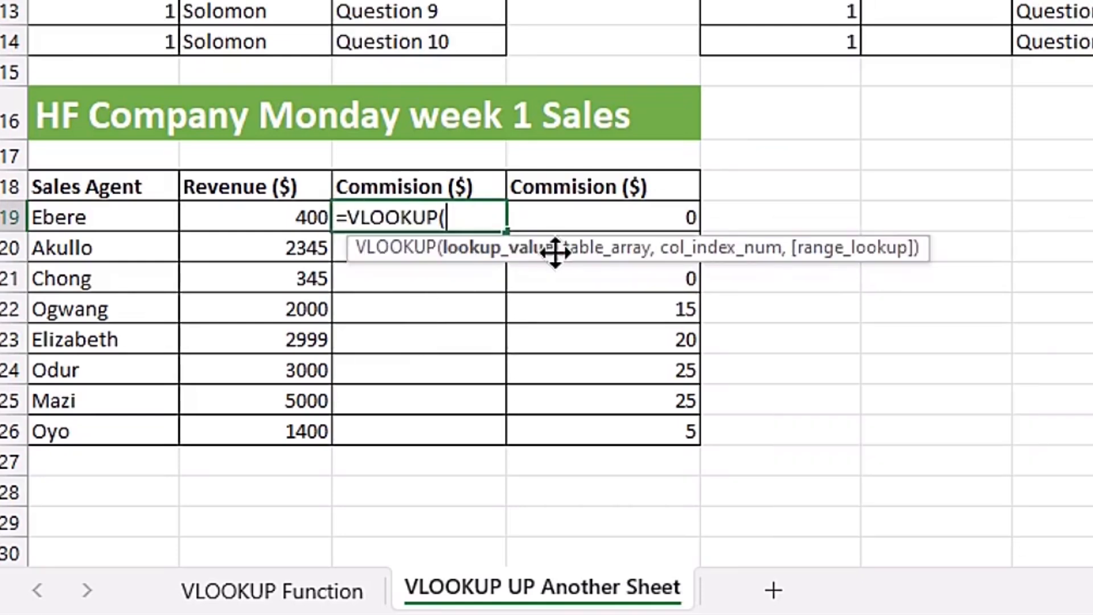
click(257, 220)
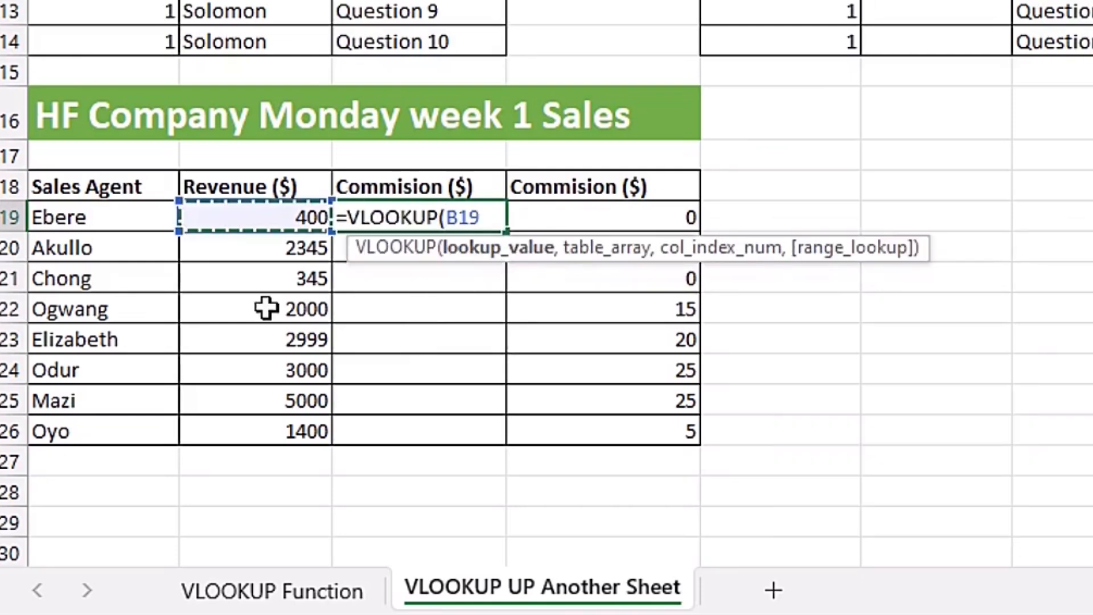
text(.)
key(BackSpace)
text(,)
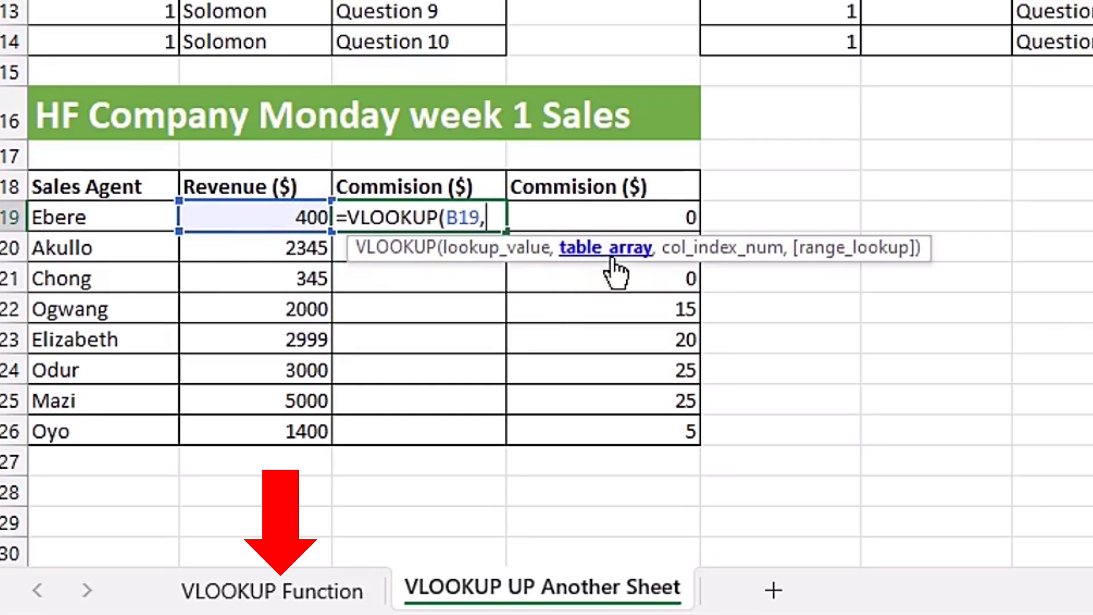
Use the absolute range $F$50:$G$55 on the VLOOKUP Function sheet as the table array, moving the function hint off the tables.
click(270, 590)
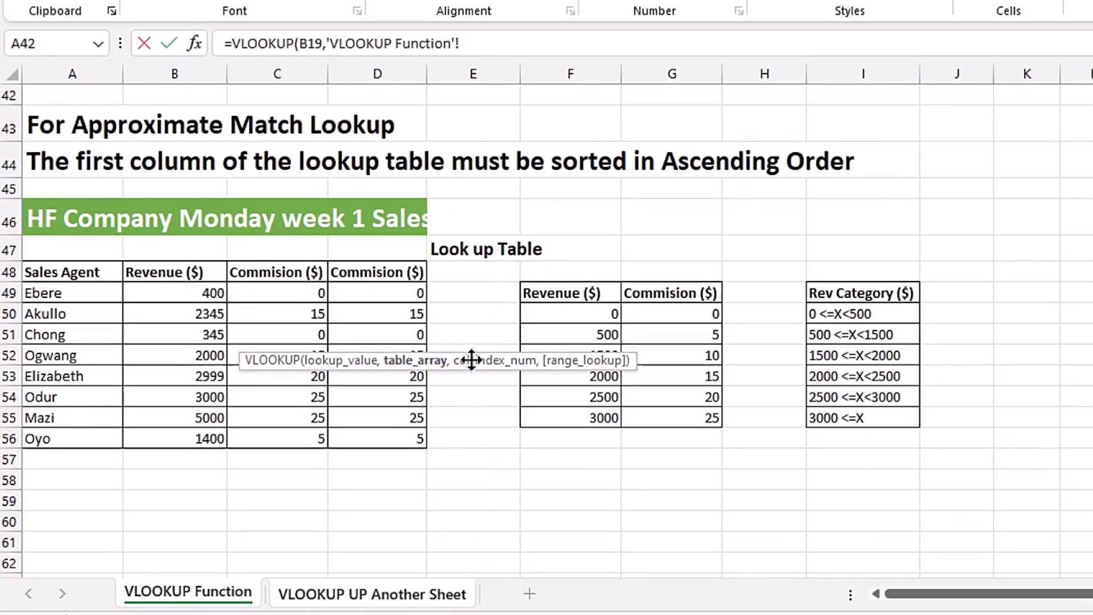
drag(472, 360, 461, 98)
click(348, 71)
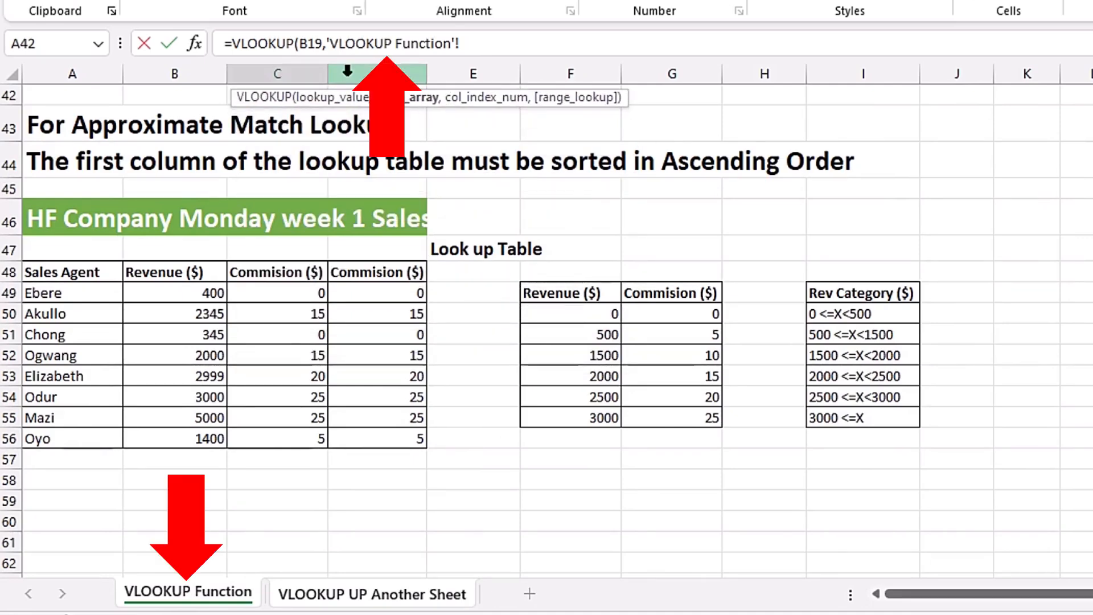
click(438, 67)
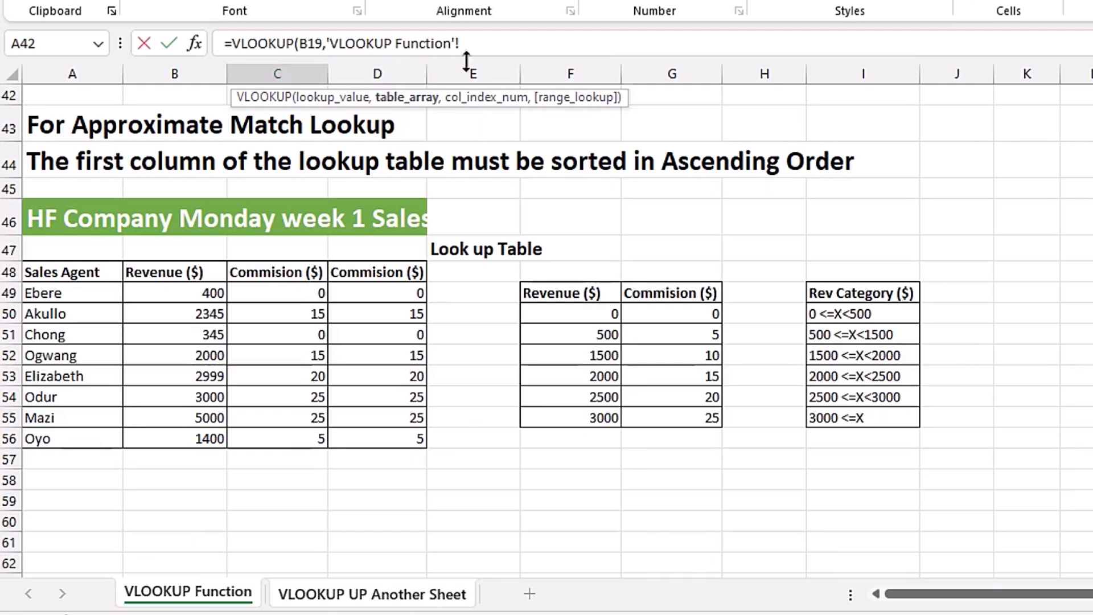
drag(585, 315, 622, 413)
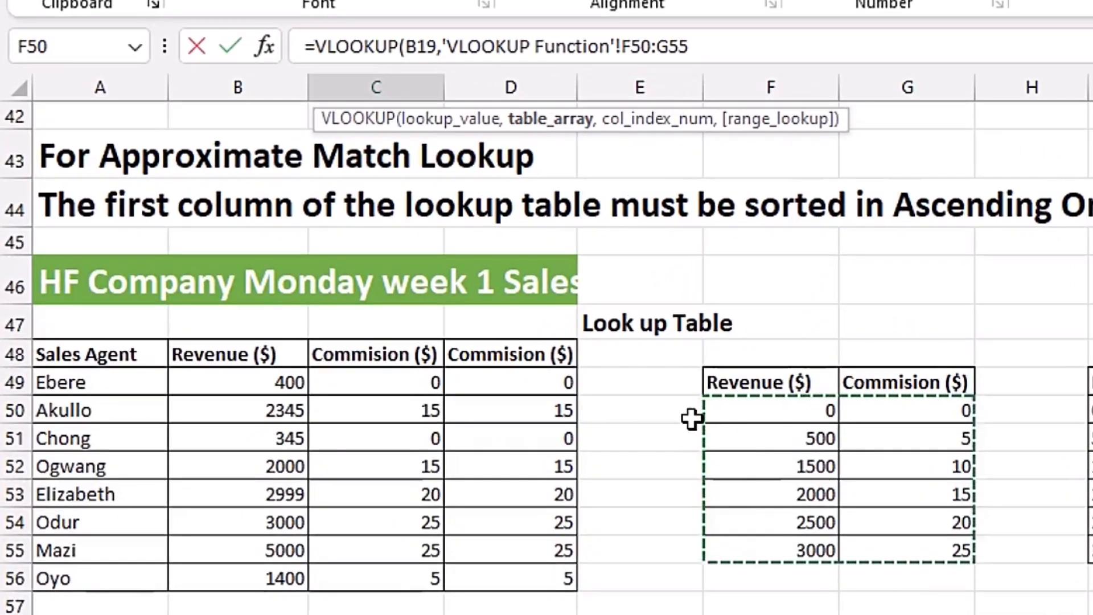
key(F4)
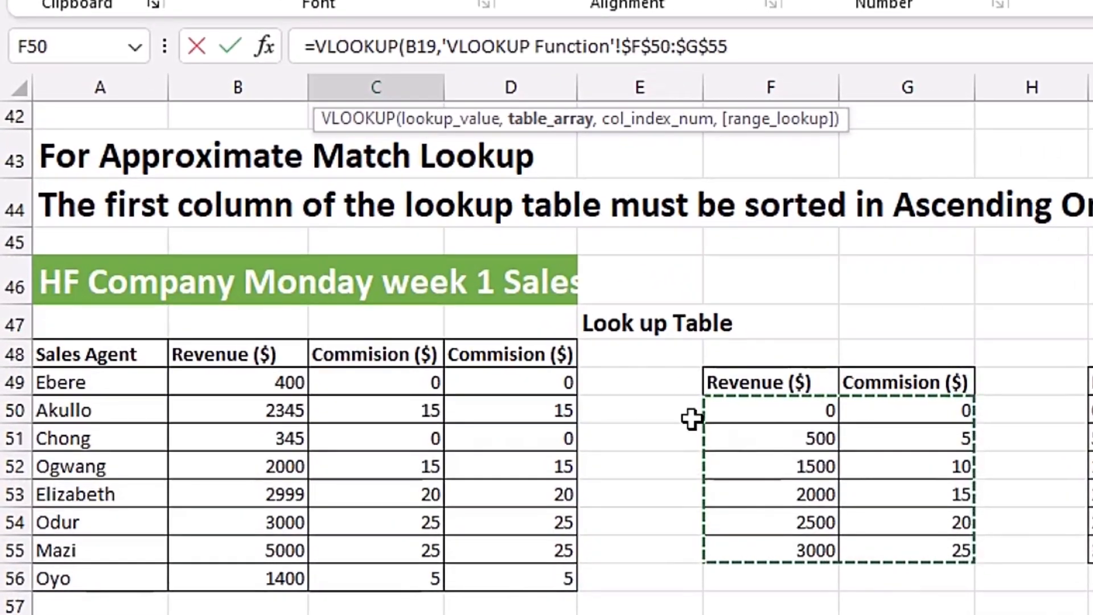
Complete the C19 formula with column index 2 and approximate match TRUE, and enter it keeping C19 selected.
text(,2)
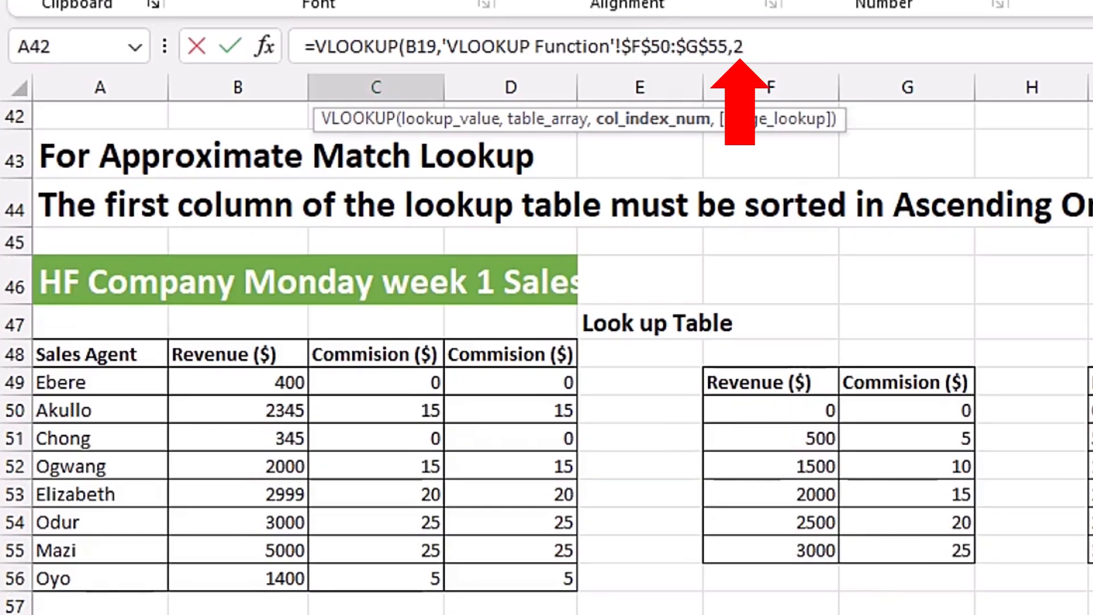
text(,)
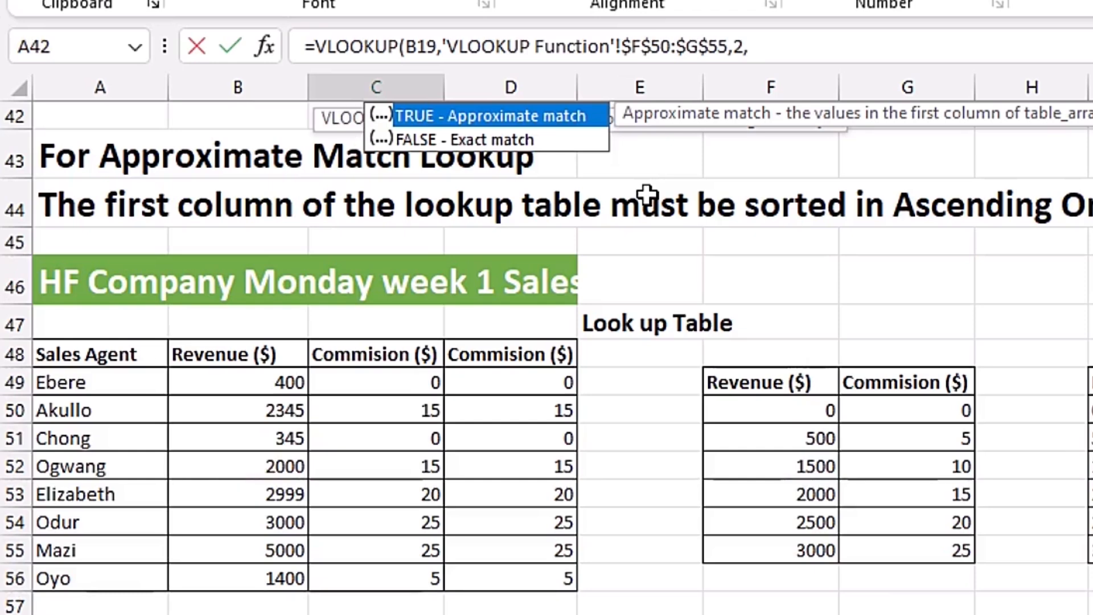
key(Tab)
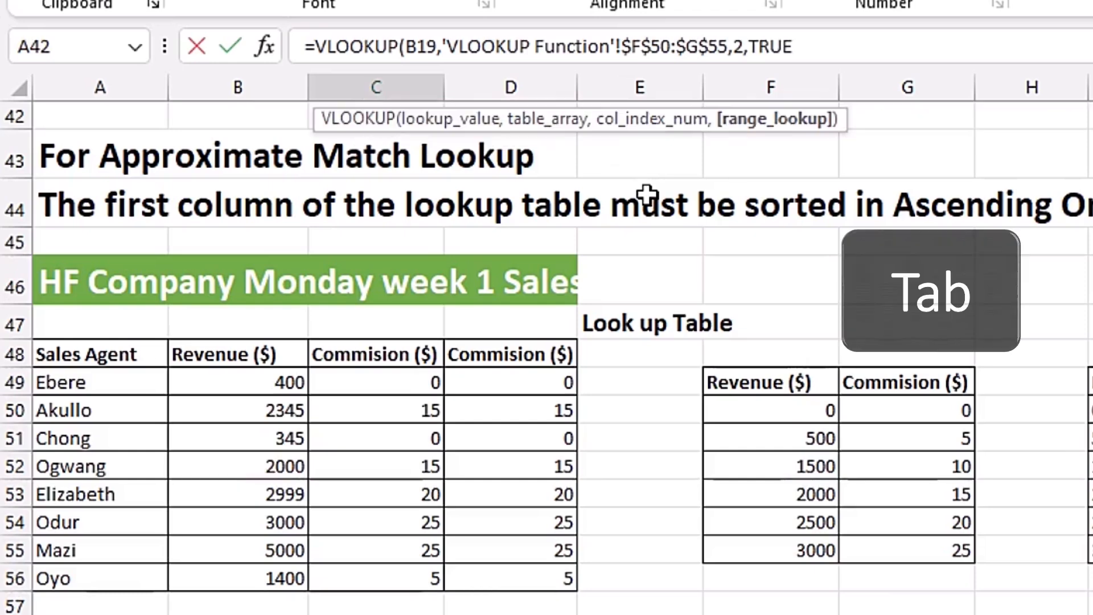
text())
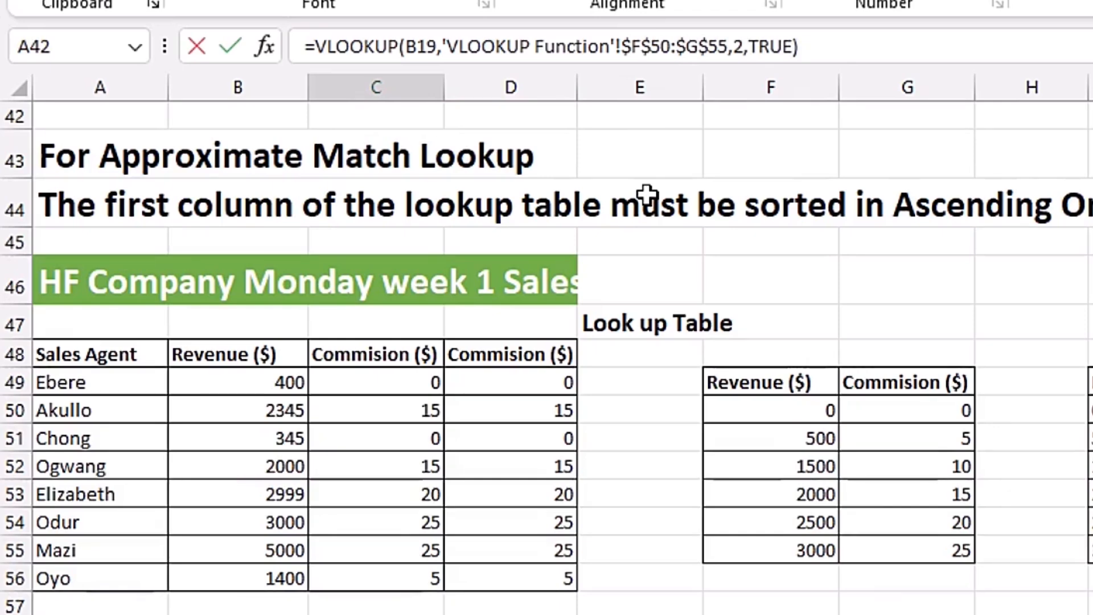
key(ctrl+Return)
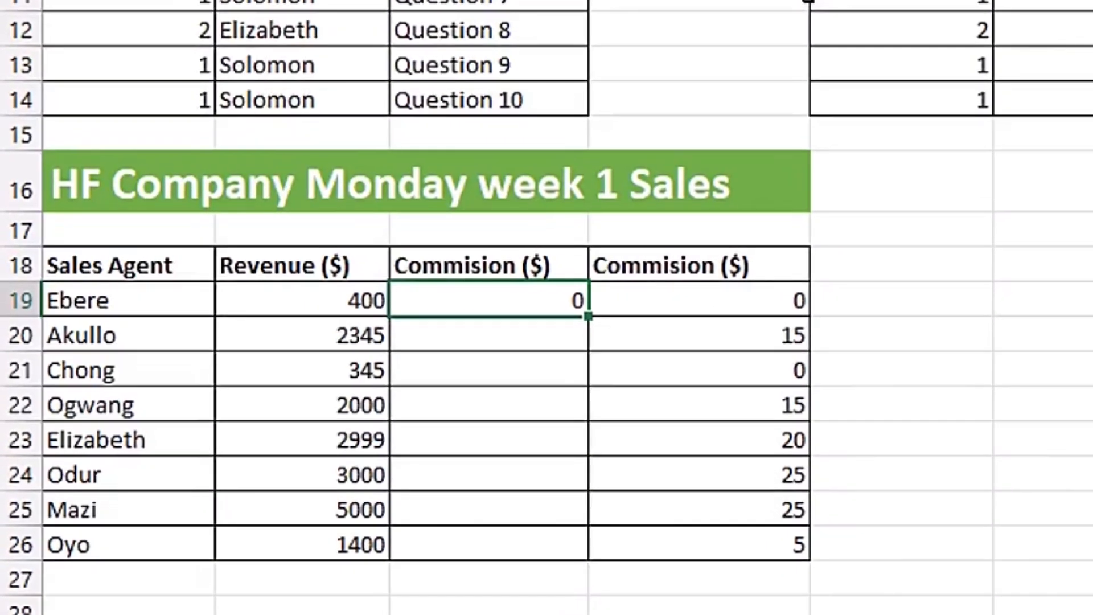
Fill the C19 commission formula down to C26 and compare the results with the commission values in D19:D26.
double_click(588, 316)
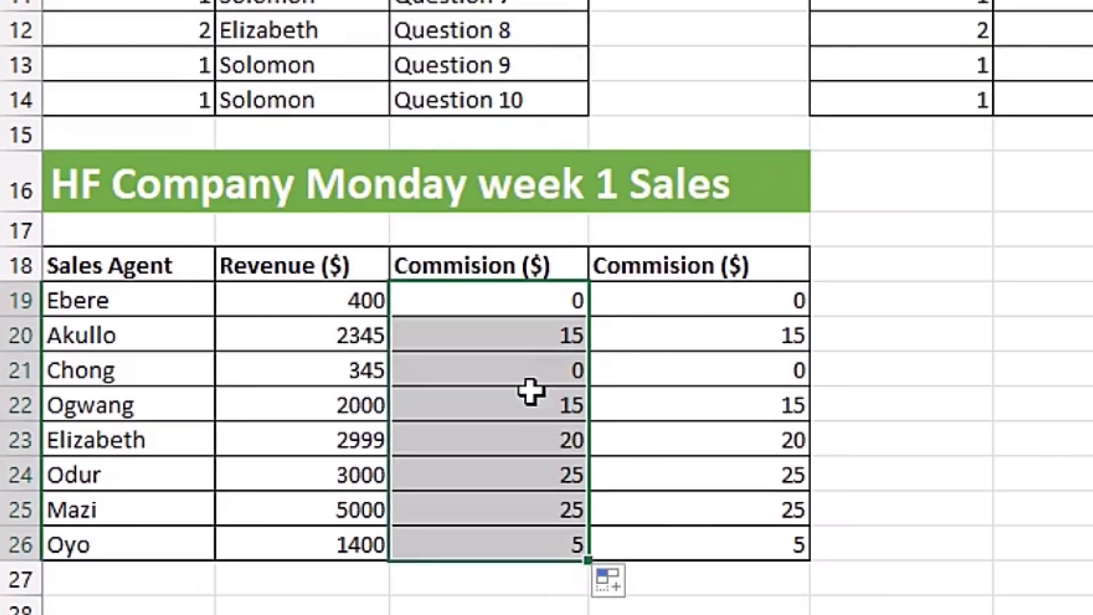
drag(731, 305, 713, 541)
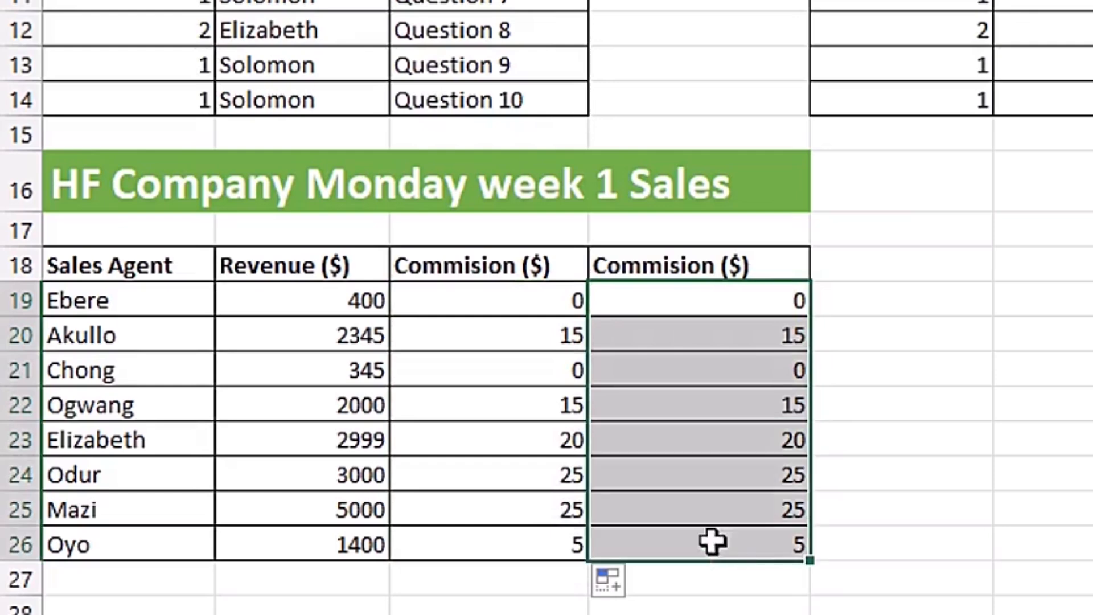
click(679, 311)
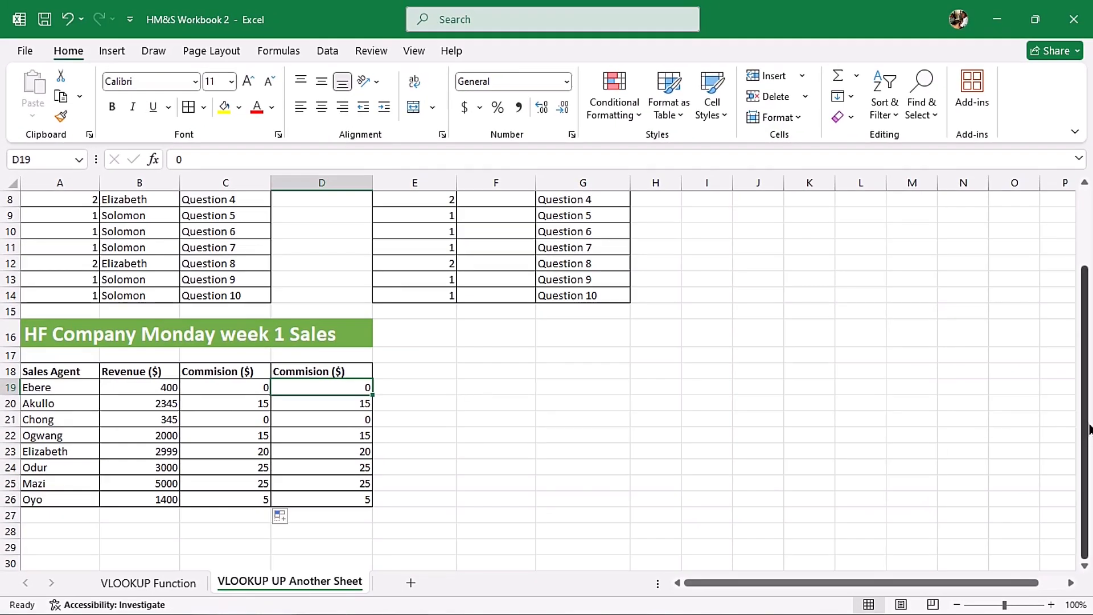
Open the HM&S 40 VLOOKUP workbook from the Workbooks folder in File Explorer.
drag(1085, 424, 1084, 348)
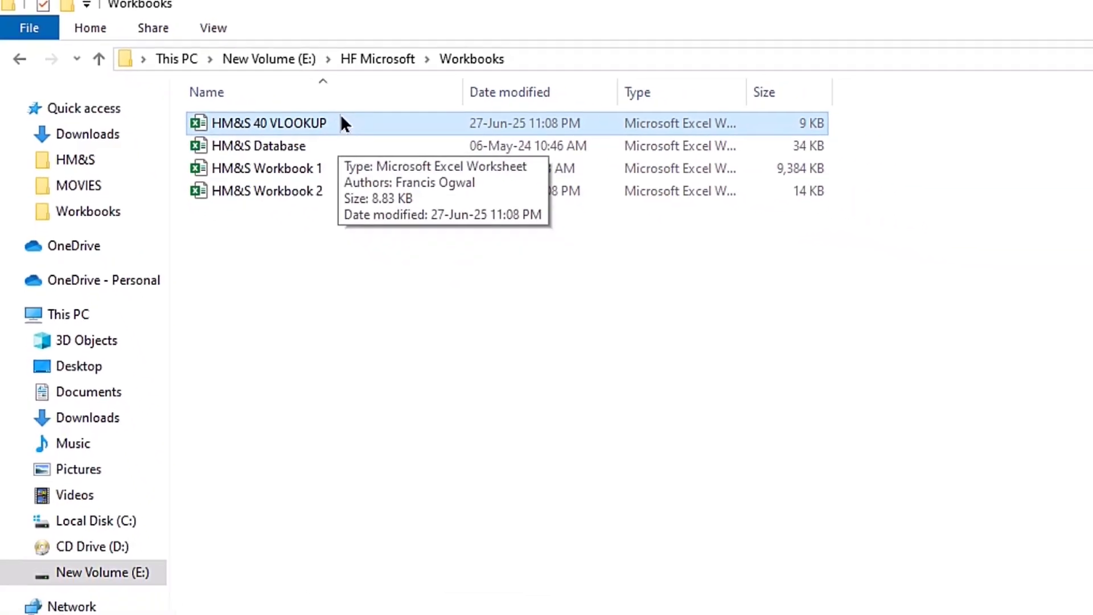
double_click(342, 123)
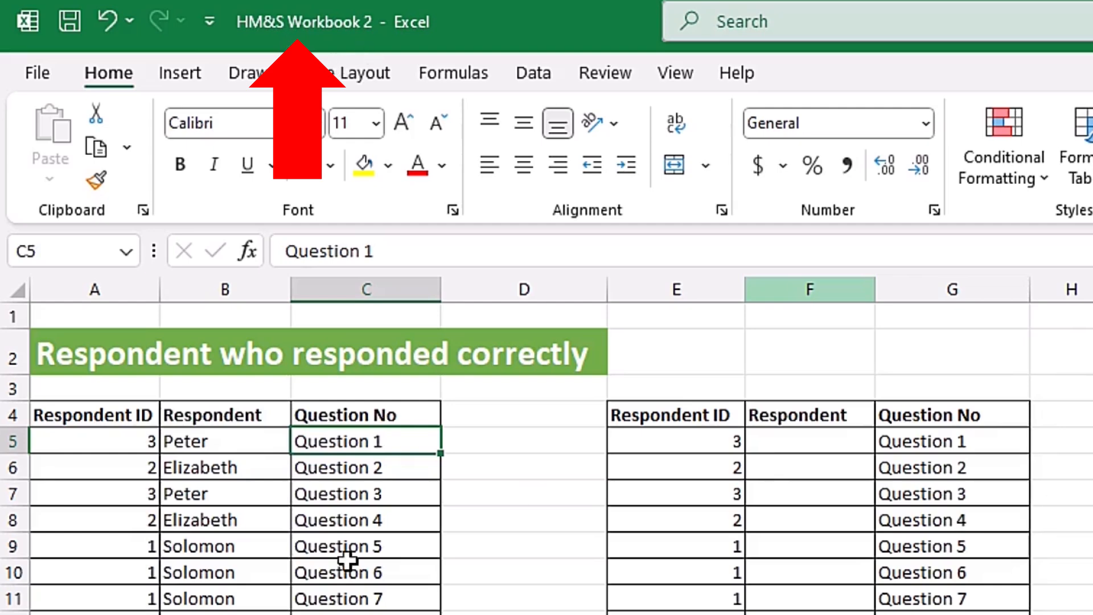
In HM&S Workbook 2, begin a VLOOKUP formula in F5 with the respondent ID in E5 as the lookup value.
click(812, 440)
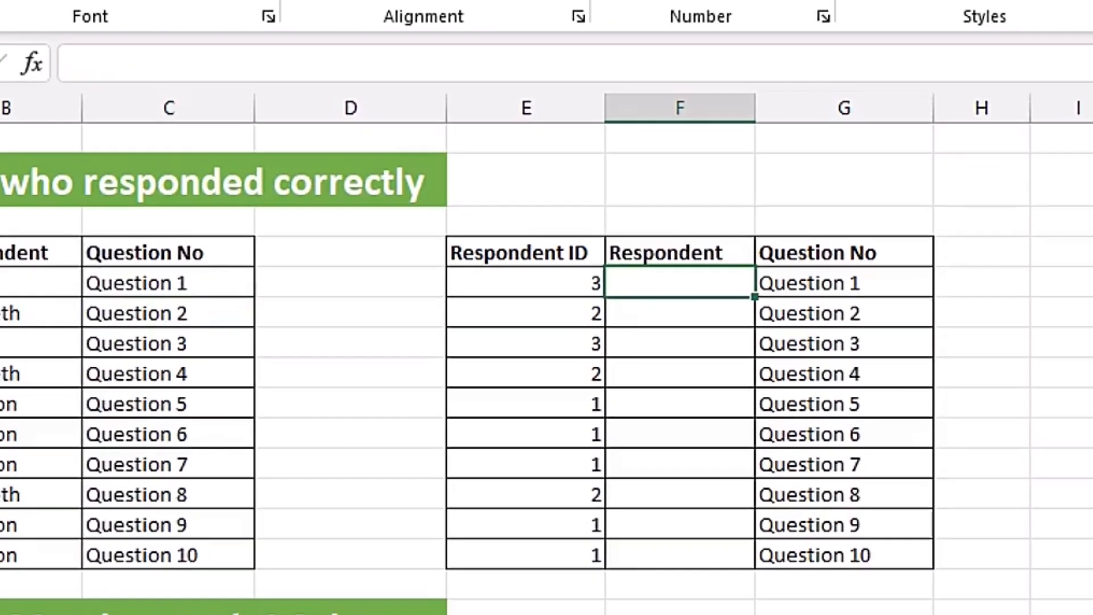
text(=)
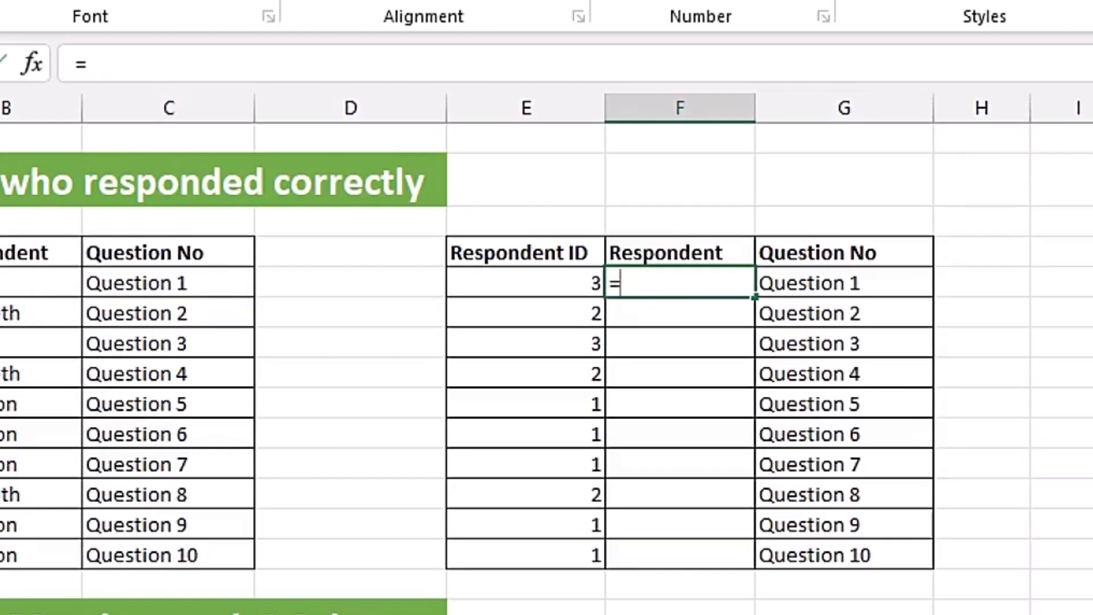
text(vl)
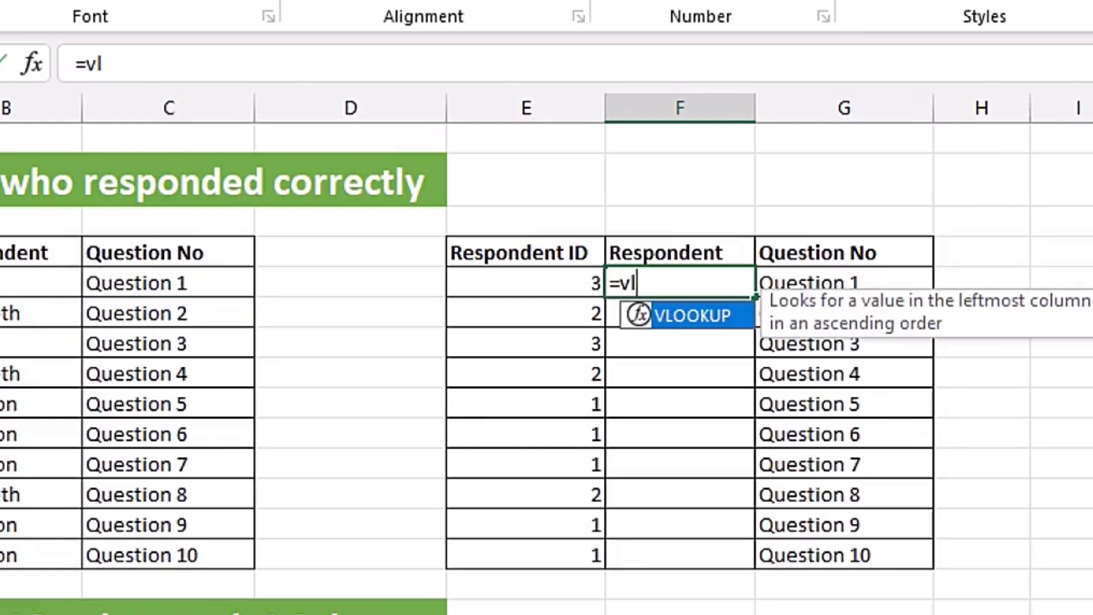
key(Tab)
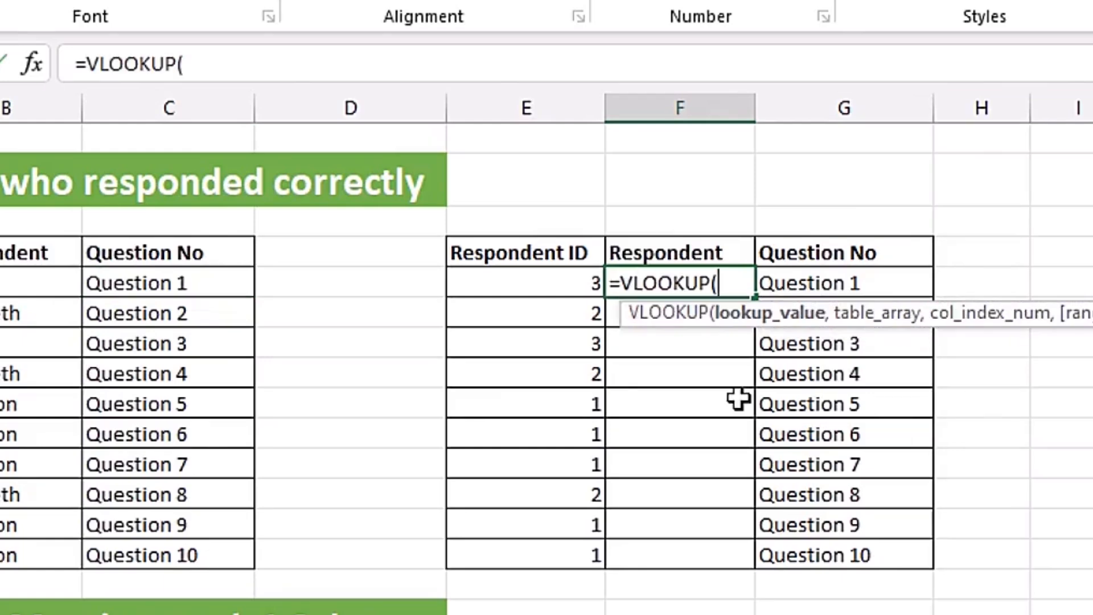
click(530, 285)
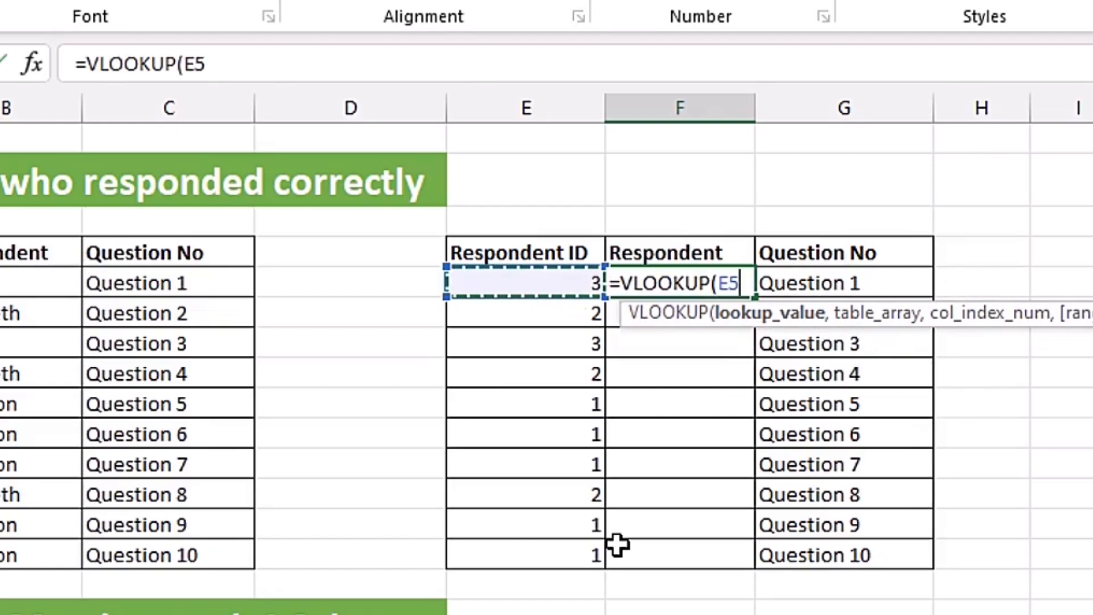
text(,)
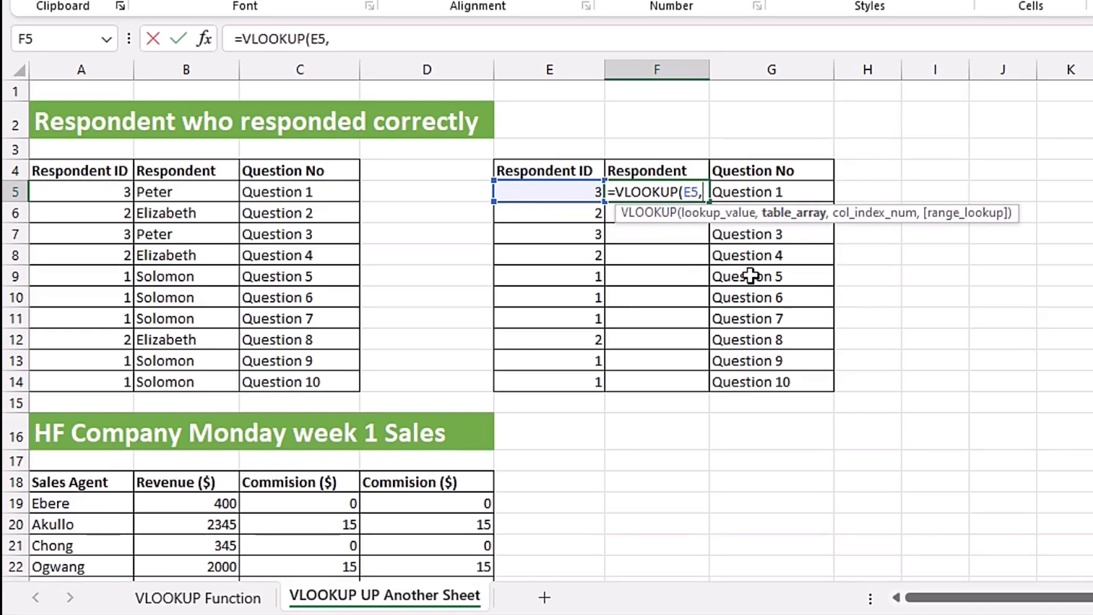
Use $A$8:$B$10 on the Vlookpu HM&S 40 sheet of the HM&S 40 VLOOKUP workbook as the table array.
key(alt+Tab)
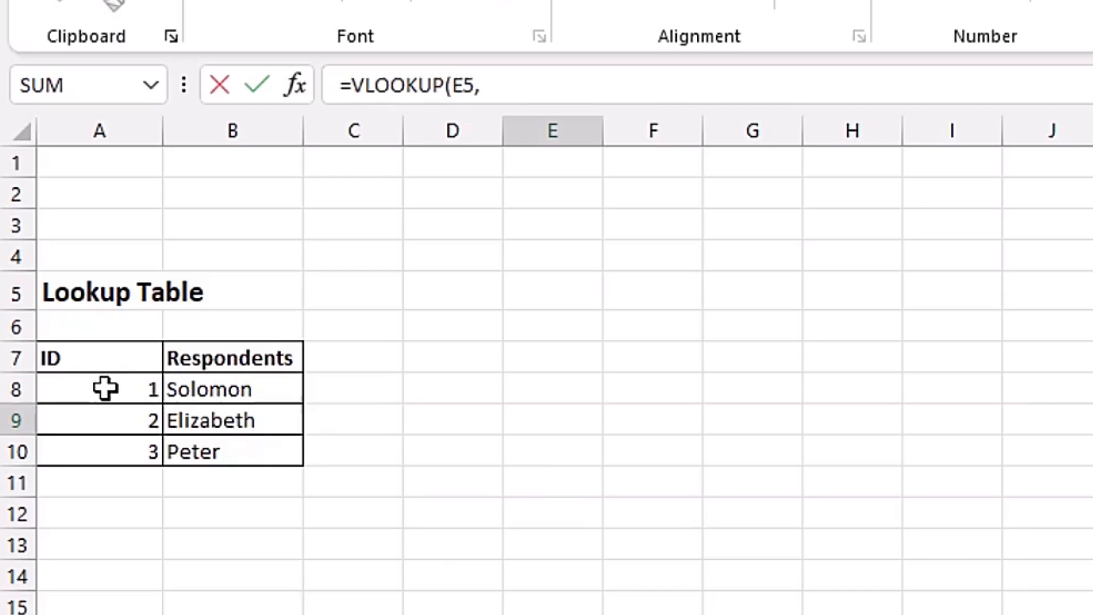
drag(105, 389, 254, 466)
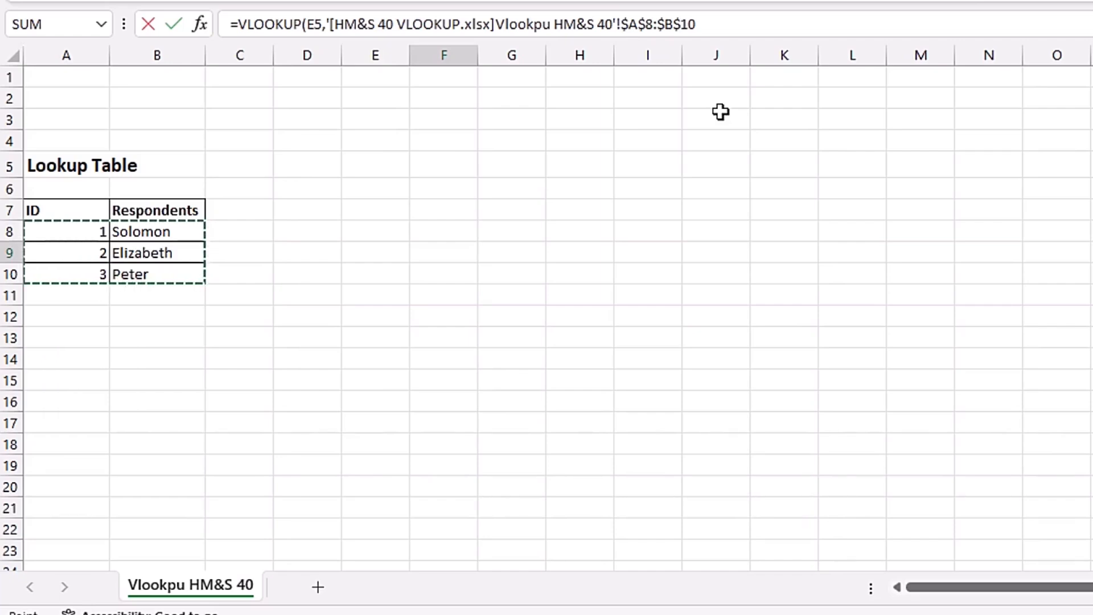
key(alt+Tab)
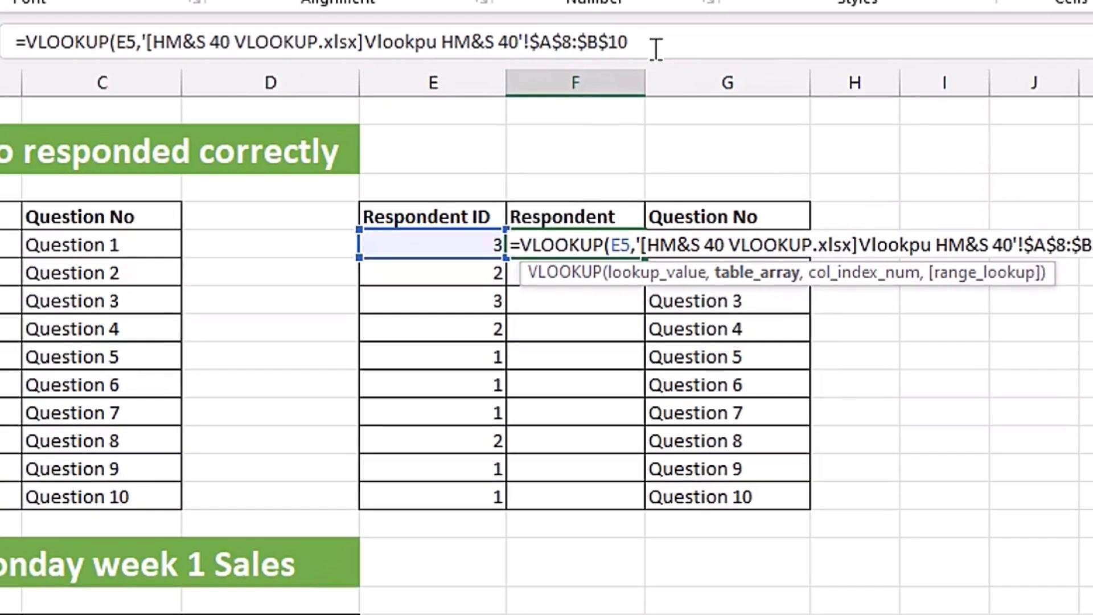
click(718, 27)
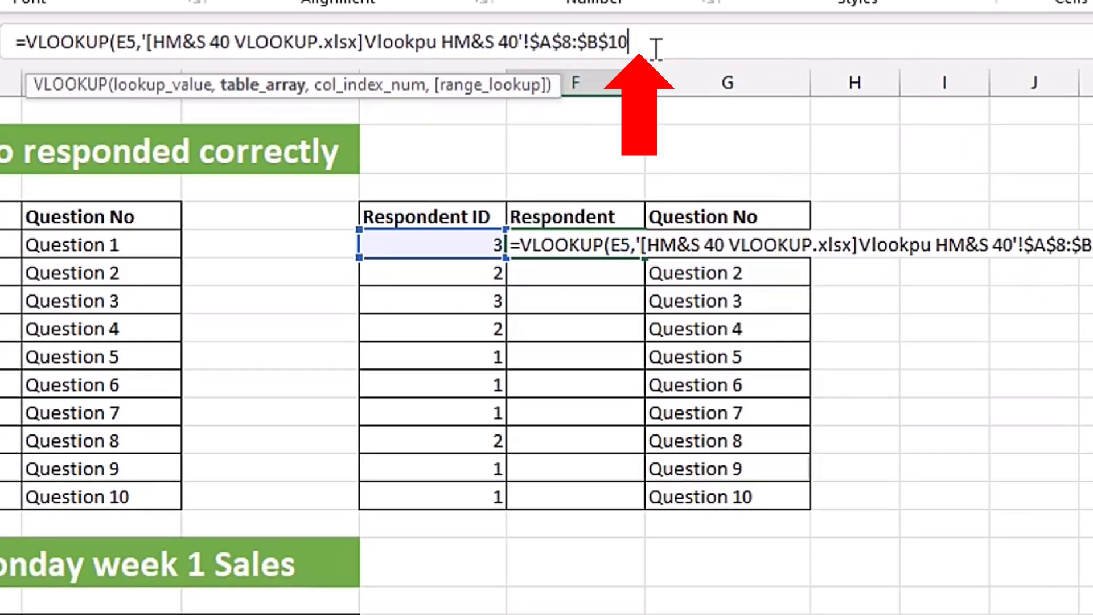
text(,)
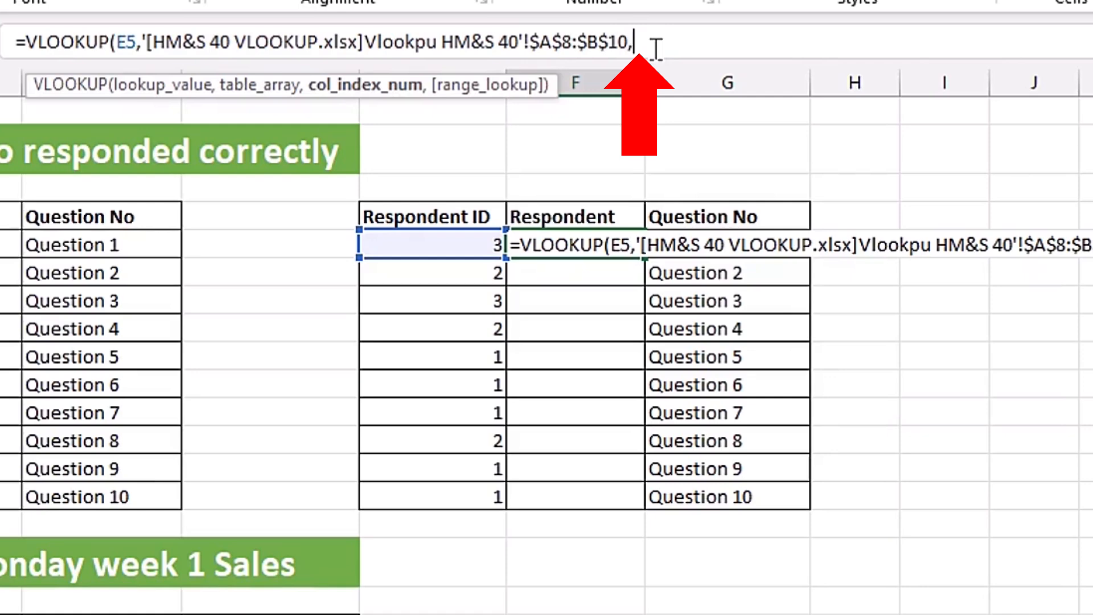
Complete the F5 formula with column index 2 and exact match FALSE, and fill it down to F14.
text(2,)
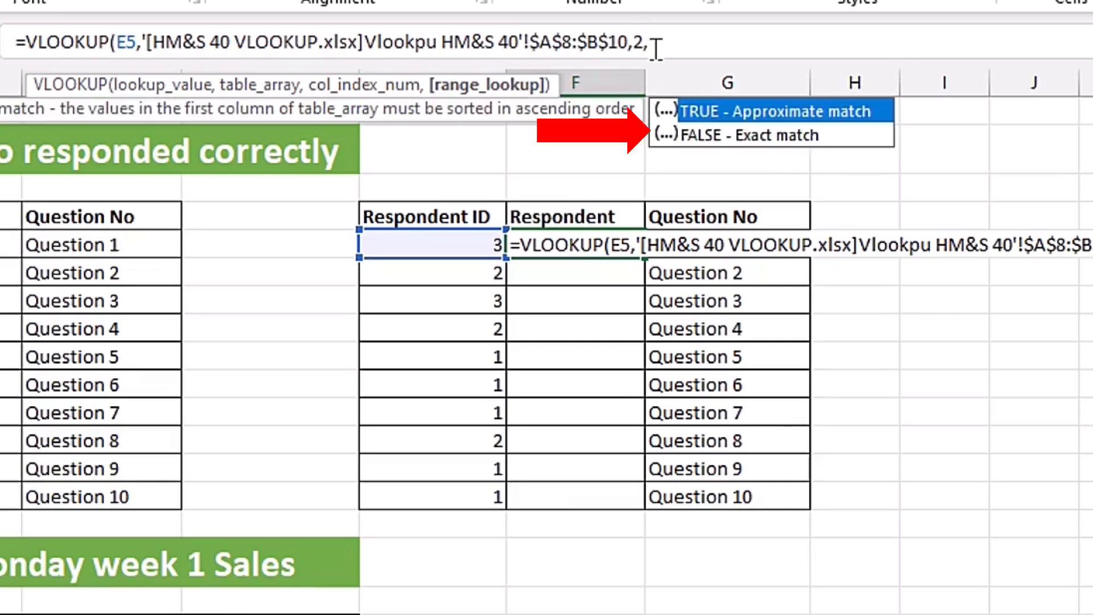
key(Down)
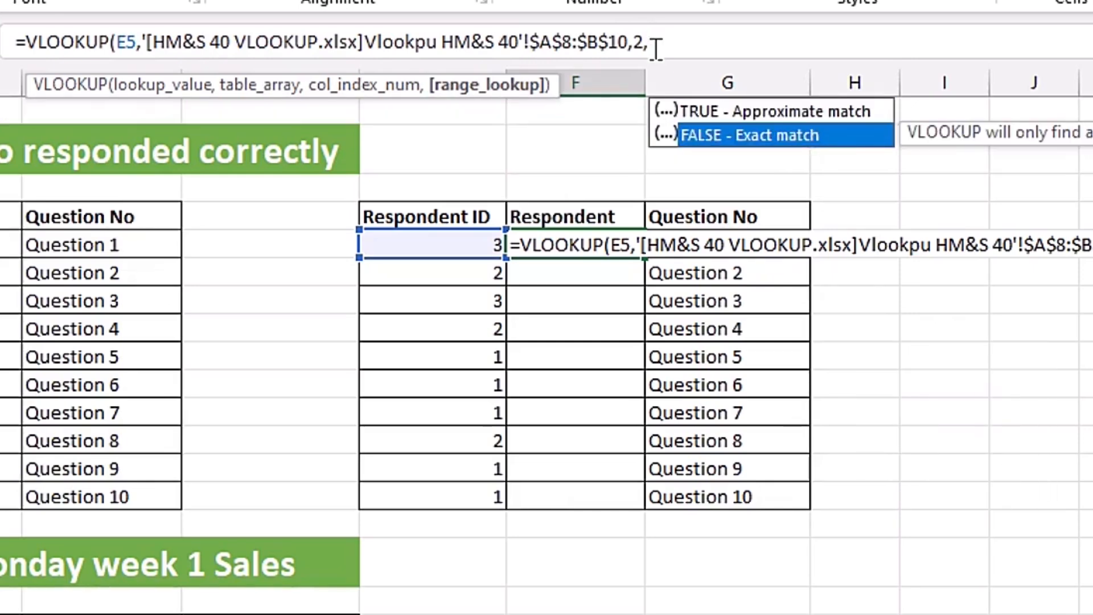
key(Tab)
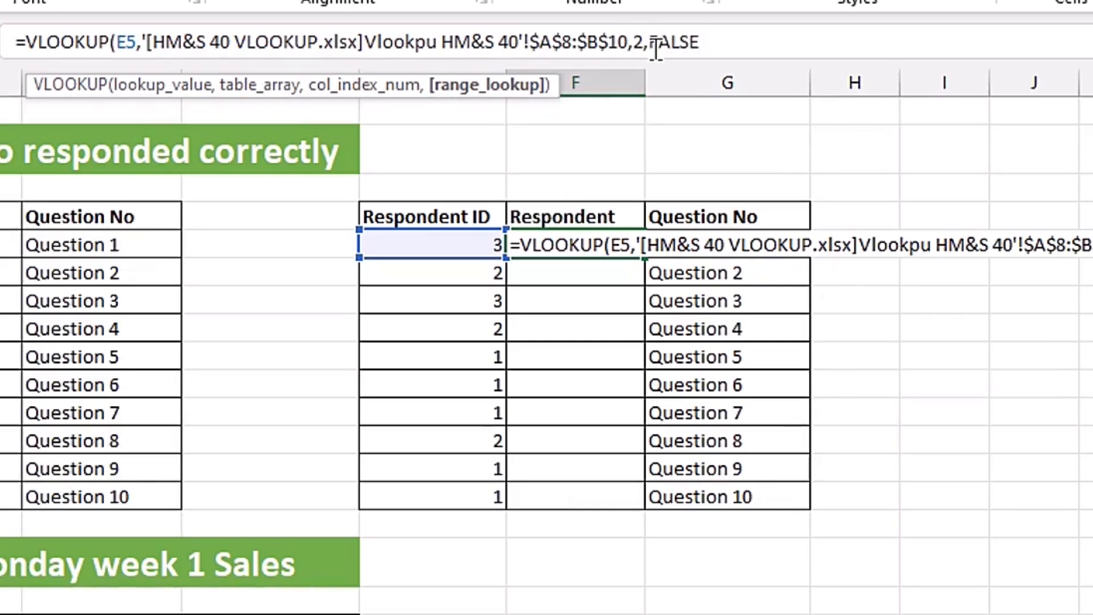
text())
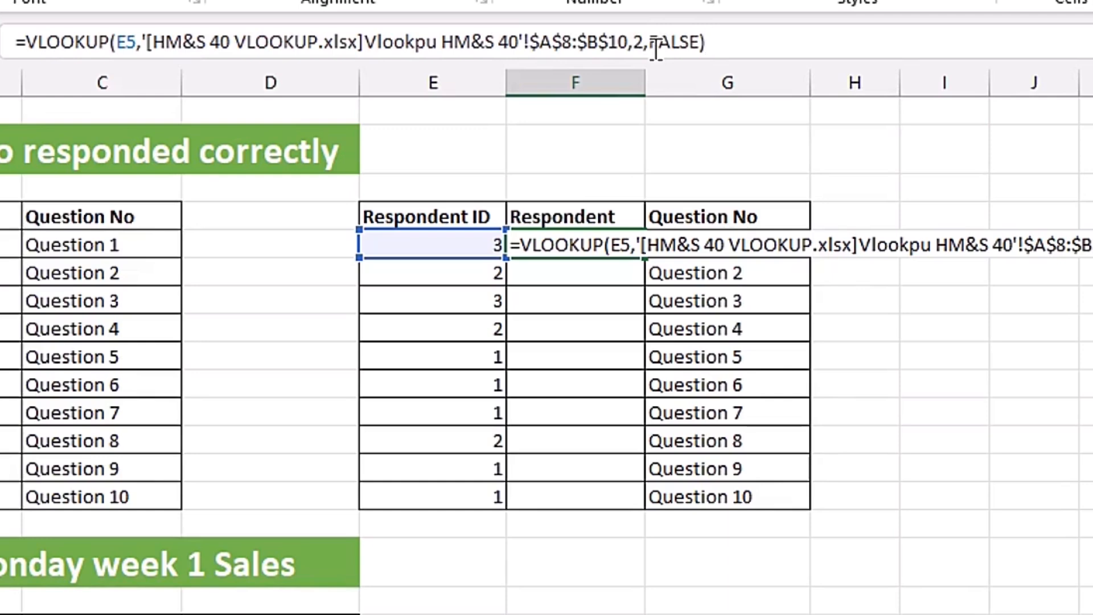
key(ctrl+Return)
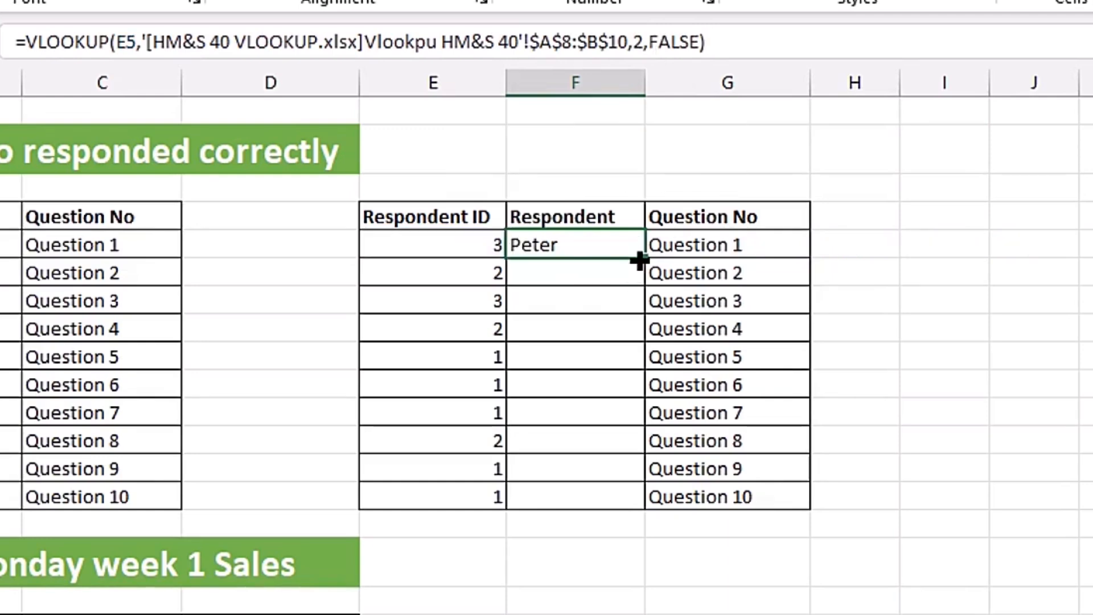
drag(642, 257, 641, 504)
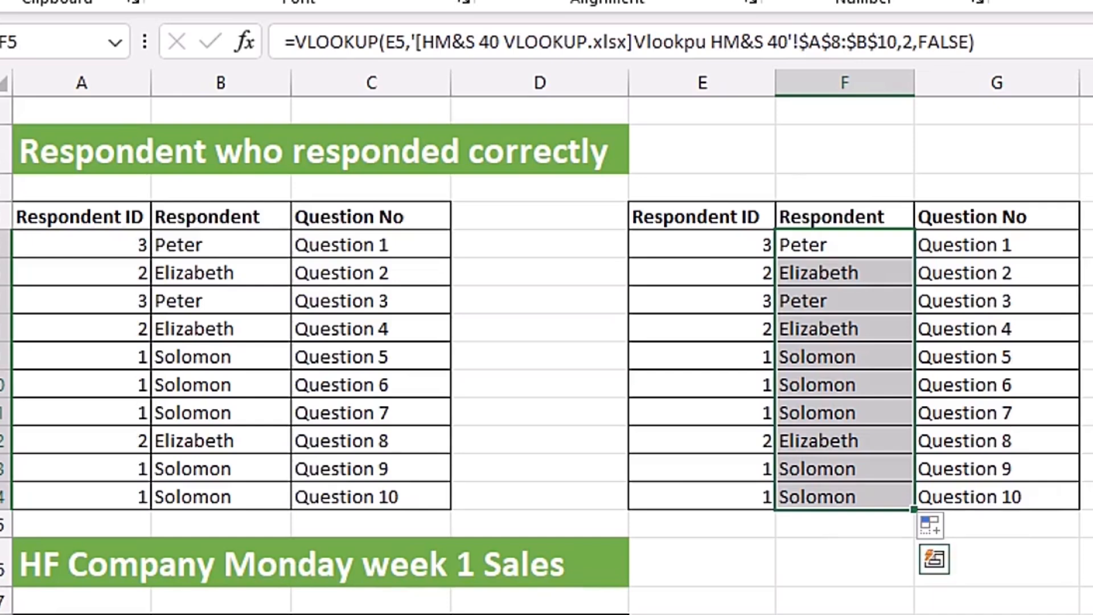
Close the HM&S 40 VLOOKUP workbook and examine the external reference in F5 and the filled Respondent column.
click(844, 245)
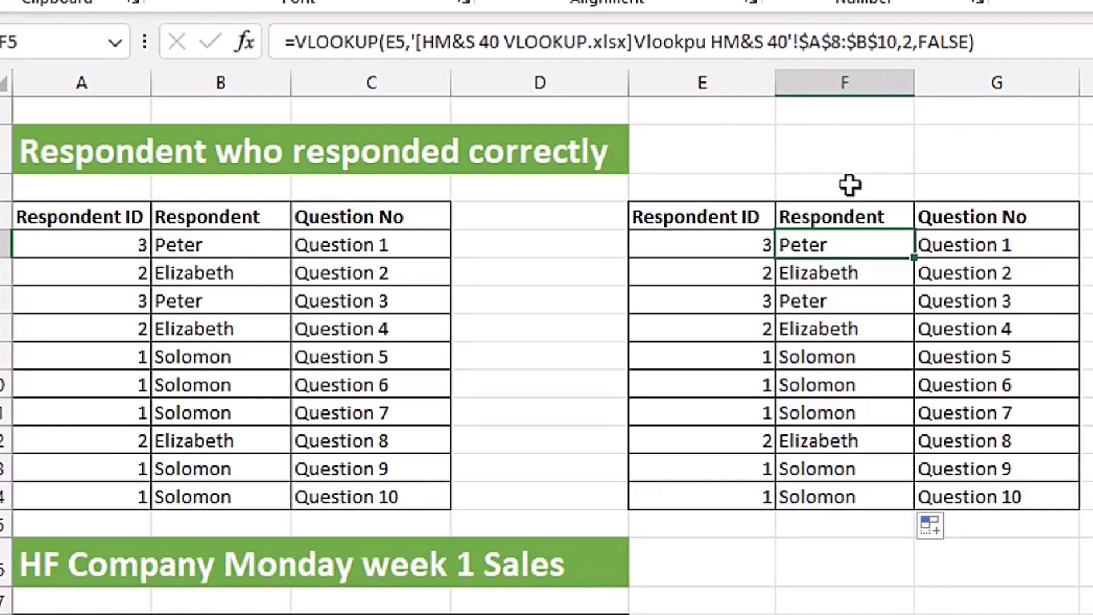
key(alt+Tab)
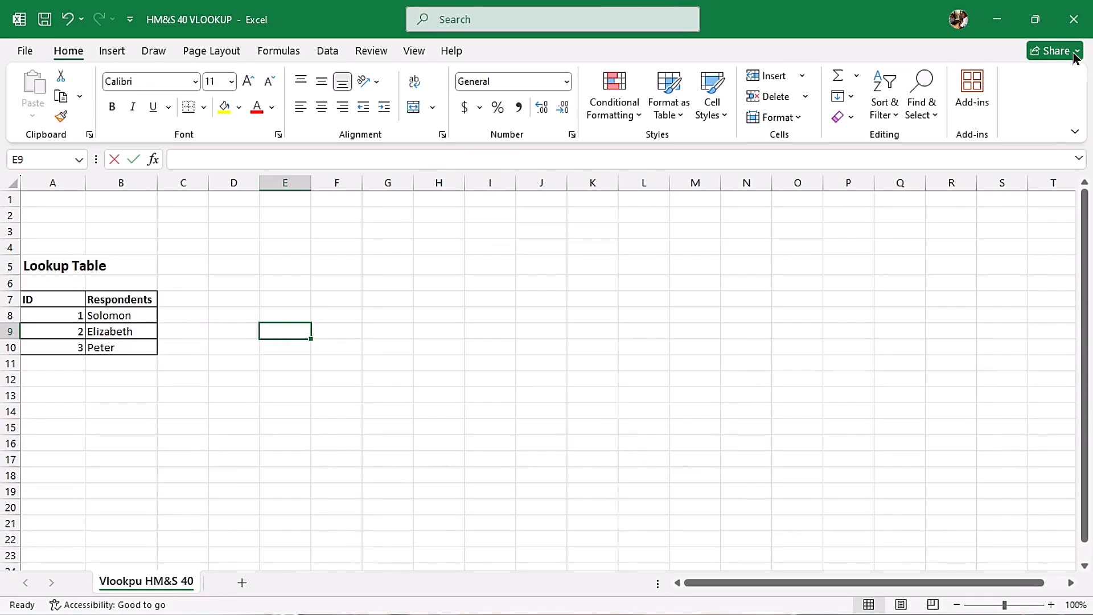
click(1074, 20)
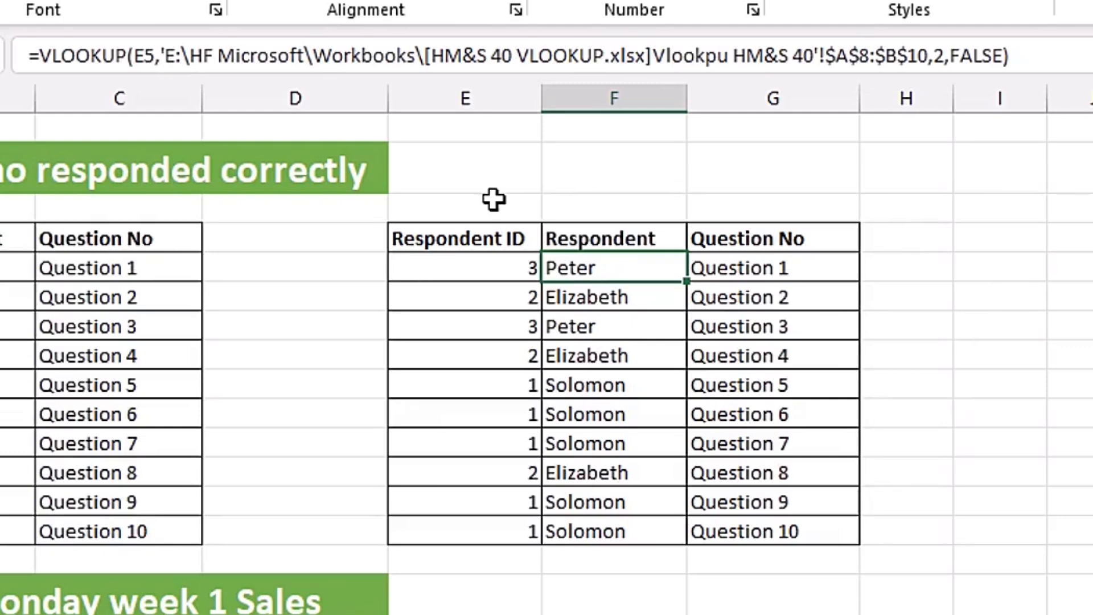
drag(613, 273, 630, 520)
click(612, 273)
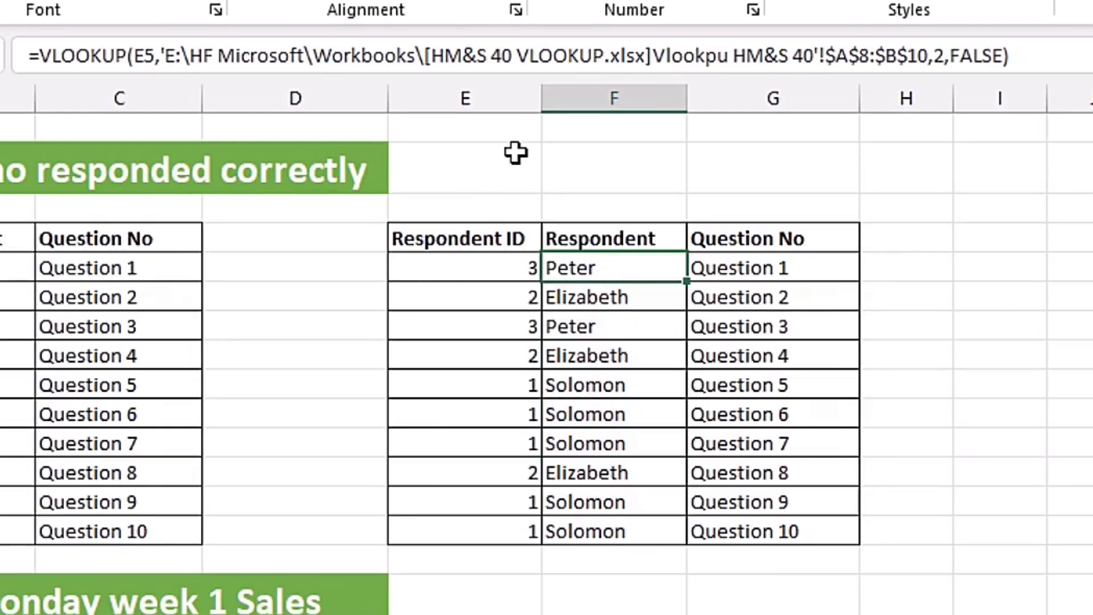